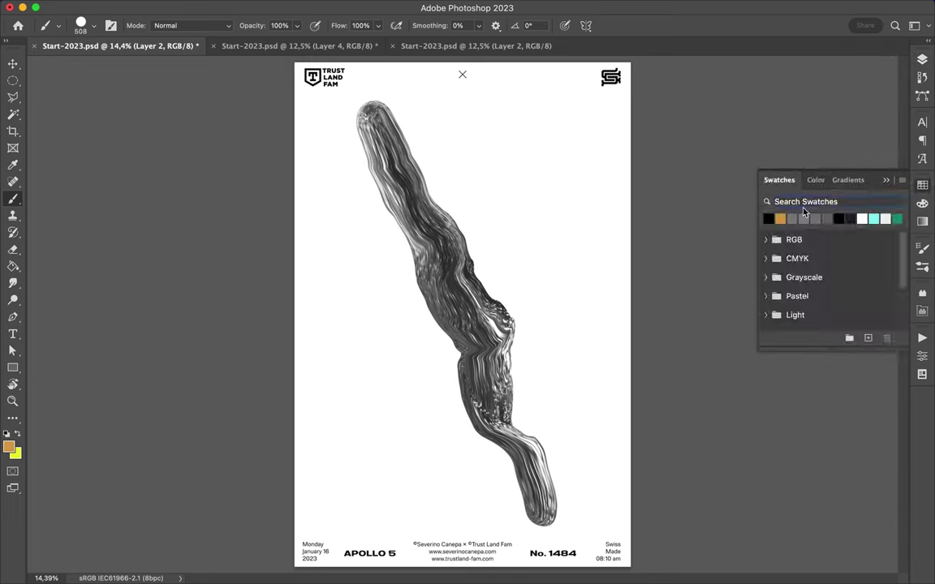
Paint orange strokes down the upper swirl, across its middle and around its centre.
{"action": "left_click_drag", "start_coordinate": [406, 138], "coordinate": [477, 275]}
{"action": "left_click_drag", "start_coordinate": [438, 343], "coordinate": [552, 313]}
{"action": "left_click_drag", "start_coordinate": [444, 382], "coordinate": [458, 396]}
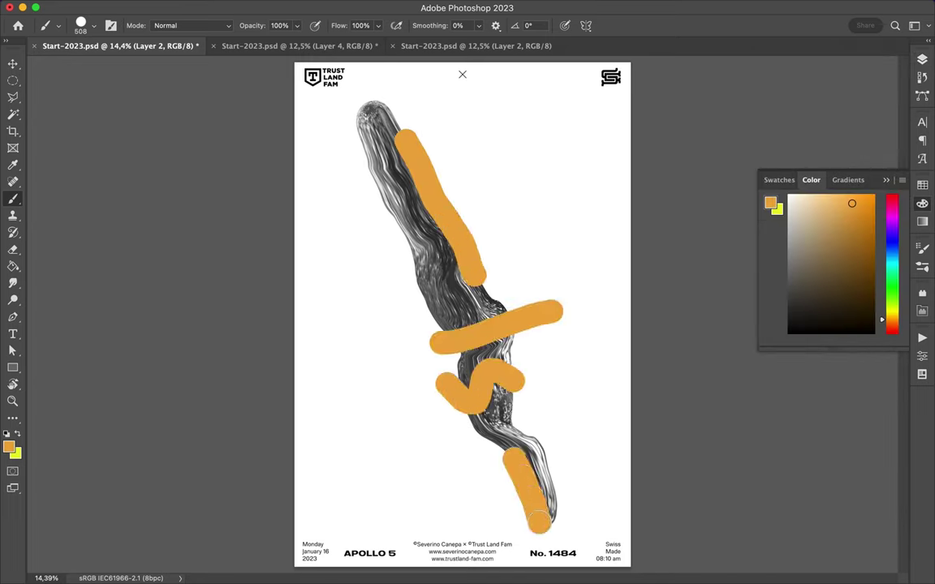
Switch to blue and paint strokes along the upper, middle and lower swirl.
{"action": "left_click_drag", "start_coordinate": [891, 316], "coordinate": [892, 242]}
{"action": "left_click_drag", "start_coordinate": [366, 152], "coordinate": [404, 248]}
{"action": "left_click_drag", "start_coordinate": [436, 322], "coordinate": [475, 322]}
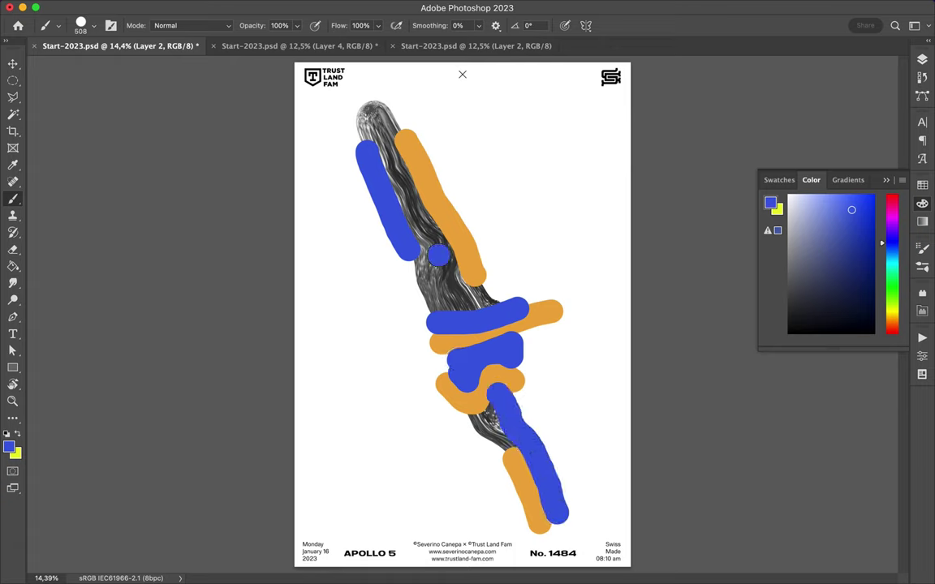
{"action": "left_click_drag", "start_coordinate": [438, 254], "coordinate": [399, 292]}
{"action": "left_click", "coordinate": [777, 210]}
Add a yellow dab at the swirl's top and check the LIQUID #9 poster for reference.
{"action": "key", "text": "x"}
{"action": "left_click", "coordinate": [366, 108]}
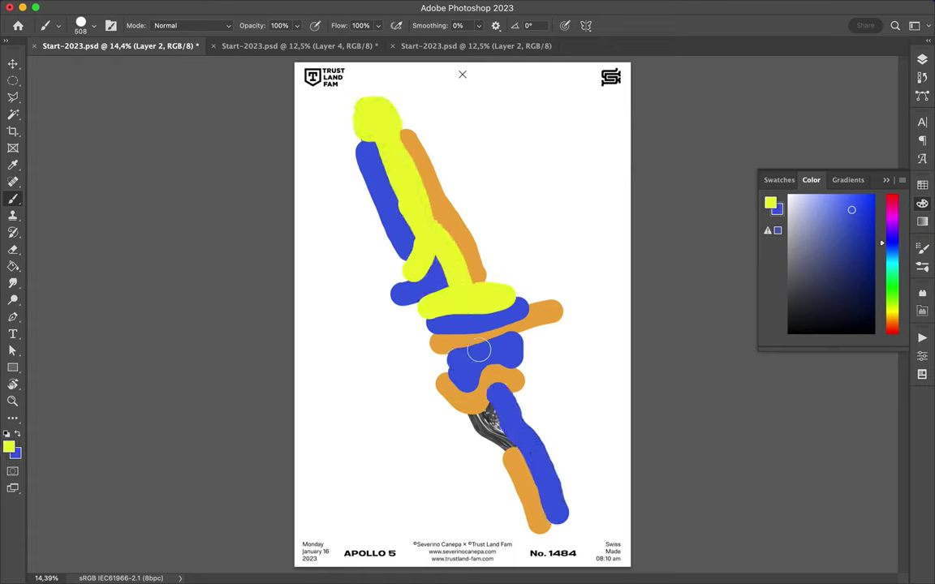
{"action": "key", "text": "v"}
{"action": "key", "text": "F7"}
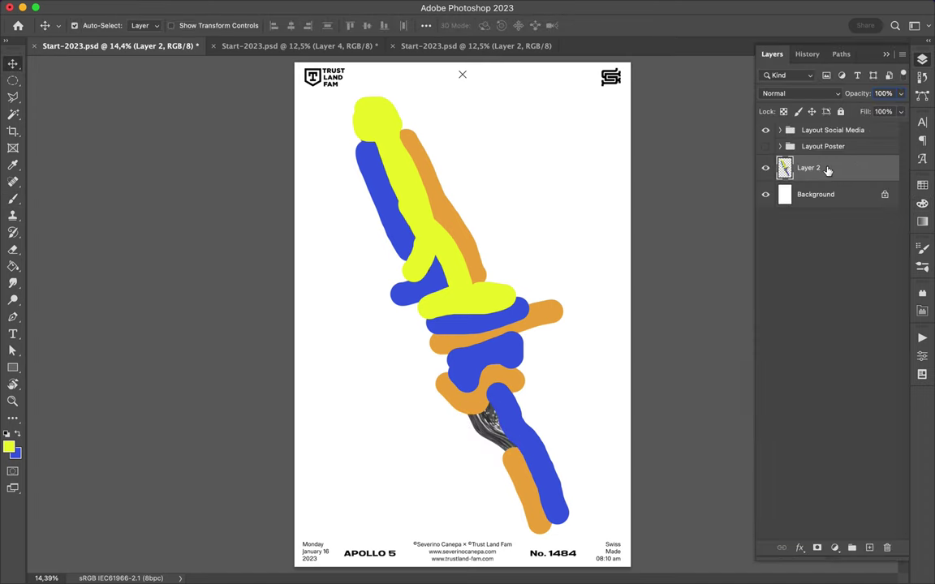
{"action": "left_click", "coordinate": [459, 46]}
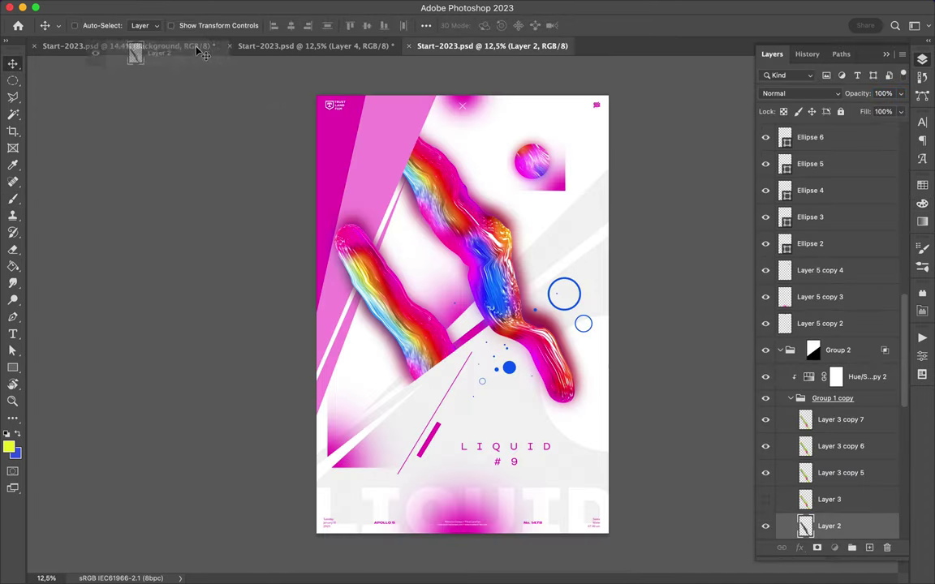
{"action": "left_click", "coordinate": [203, 50]}
Paint a yellow stroke and orange strokes along the upper and lower swirl.
{"action": "key", "text": "b"}
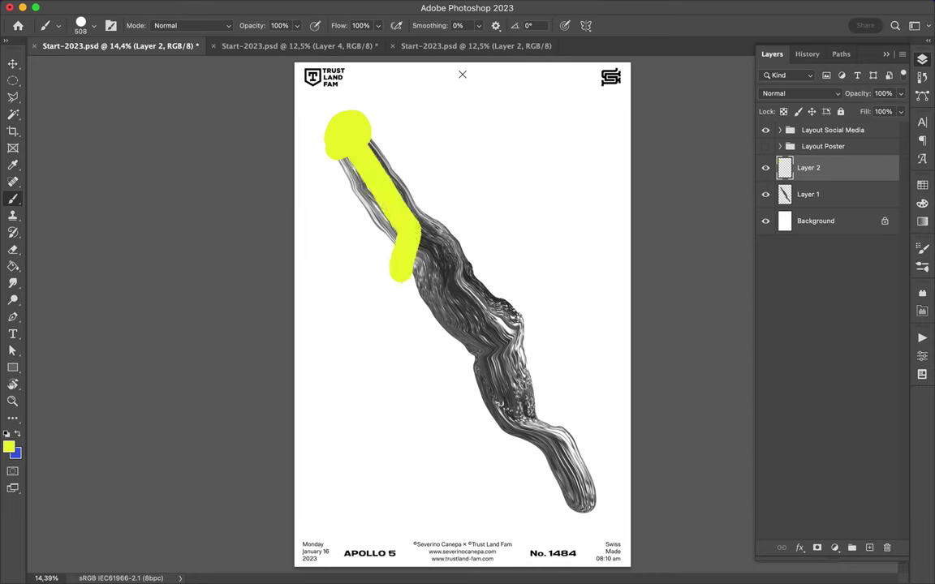
{"action": "left_click_drag", "start_coordinate": [455, 359], "coordinate": [590, 485]}
{"action": "left_click", "coordinate": [922, 185]}
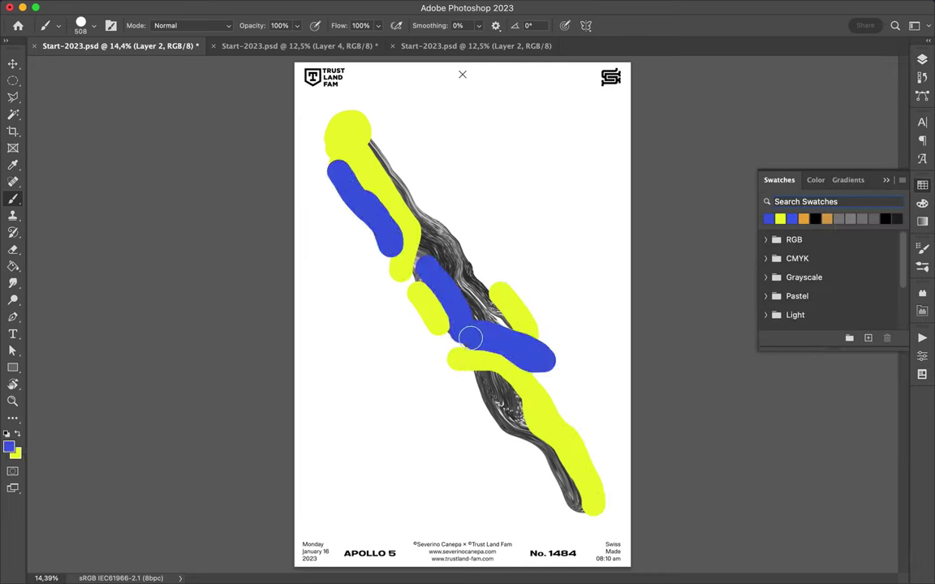
{"action": "left_click", "coordinate": [922, 204]}
{"action": "left_click", "coordinate": [779, 180]}
{"action": "left_click_drag", "start_coordinate": [394, 178], "coordinate": [432, 252]}
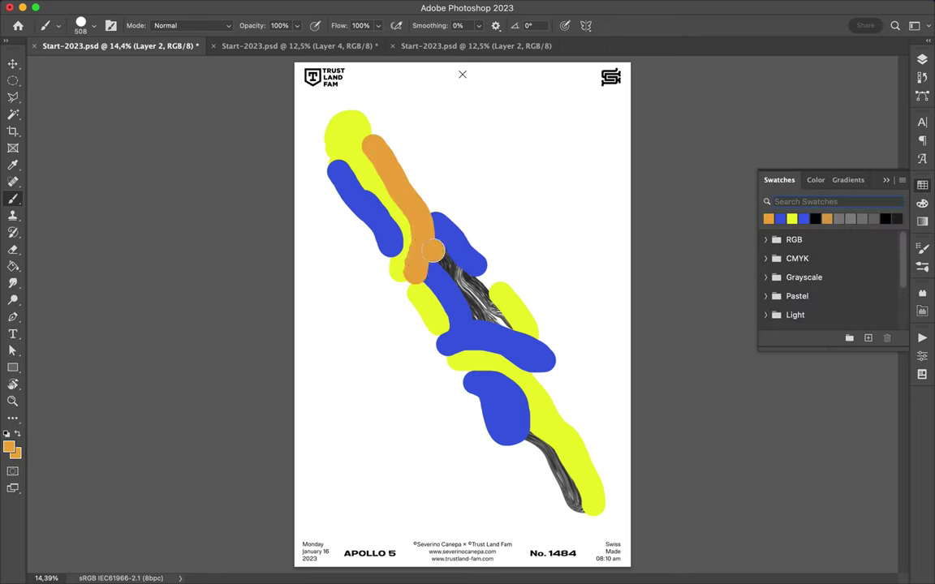
{"action": "left_click_drag", "start_coordinate": [522, 395], "coordinate": [568, 485]}
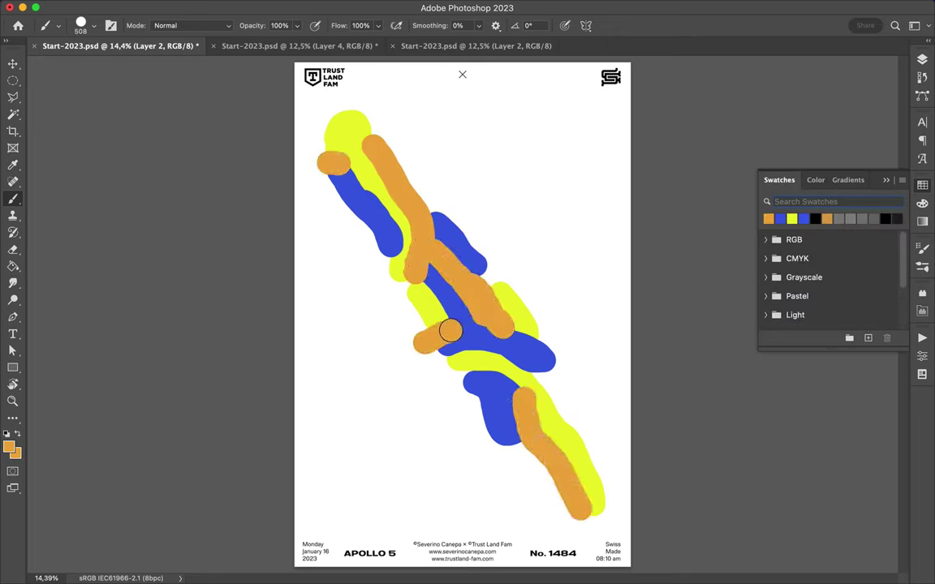
Duplicate the colour stroke layer as Layer 2 copy.
{"action": "key", "text": "F7"}
{"action": "key", "text": "ctrl+j"}
{"action": "left_click", "coordinate": [149, 6]}
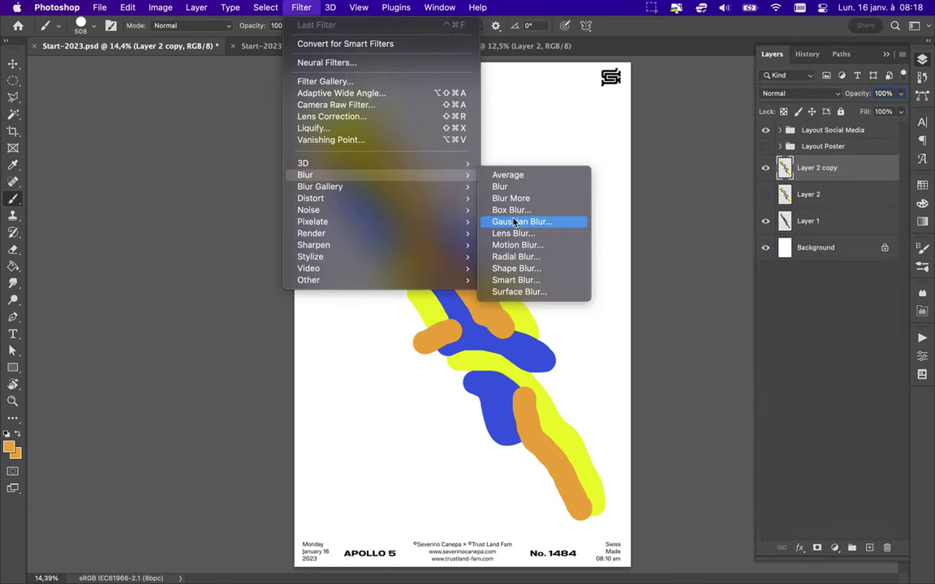
Gaussian-blur the stroke copy and blend it as Color Burn with lowered fill.
{"action": "left_click", "coordinate": [512, 217]}
{"action": "left_click_drag", "start_coordinate": [782, 265], "coordinate": [786, 268]}
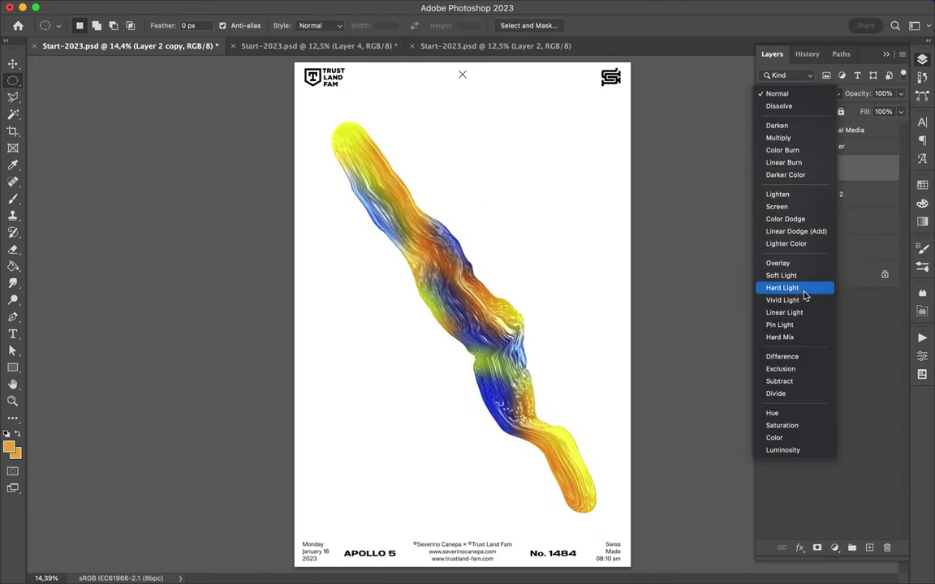
{"action": "left_click", "coordinate": [783, 300]}
{"action": "left_click", "coordinate": [795, 93]}
{"action": "scroll", "coordinate": [818, 49], "scroll_direction": "up", "scroll_amount": 5}
{"action": "left_click", "coordinate": [787, 69]}
{"action": "left_click", "coordinate": [900, 111]}
{"action": "mouse_move", "coordinate": [897, 128]}
{"action": "left_mouse_down"}
{"action": "mouse_move", "coordinate": [867, 130]}
{"action": "mouse_move", "coordinate": [868, 165]}
{"action": "left_mouse_up"}
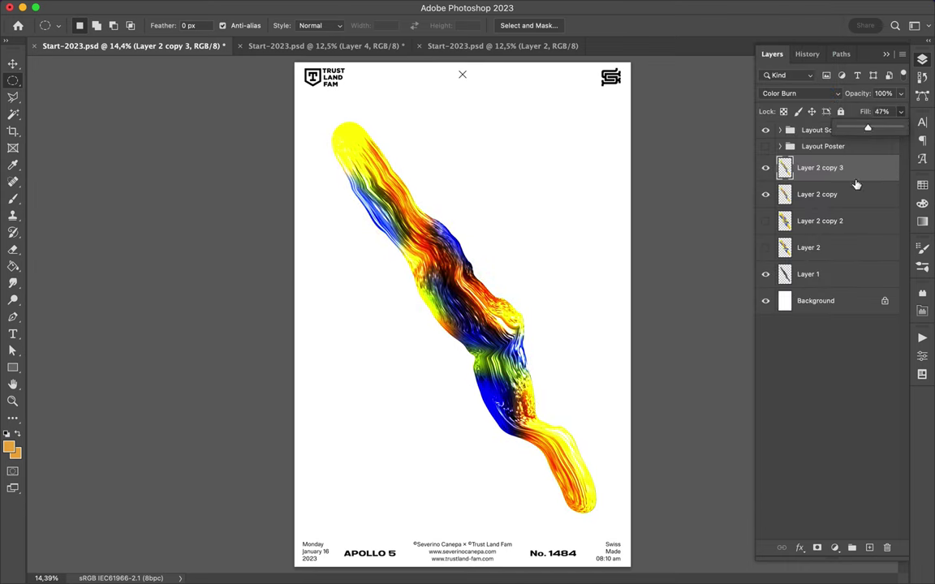
Add a Hue/Saturation adjustment to the Layout Poster group with hue -26.
{"action": "left_click", "coordinate": [849, 155]}
{"action": "left_click", "coordinate": [834, 548]}
{"action": "left_click", "coordinate": [783, 405]}
{"action": "mouse_move", "coordinate": [803, 413]}
{"action": "left_mouse_down"}
{"action": "mouse_move", "coordinate": [775, 413]}
{"action": "mouse_move", "coordinate": [836, 413]}
{"action": "mouse_move", "coordinate": [784, 421]}
{"action": "mouse_move", "coordinate": [879, 414]}
{"action": "mouse_move", "coordinate": [819, 422]}
{"action": "left_mouse_up"}
{"action": "left_click", "coordinate": [922, 60]}
Set Layer 1 copy to Darken blending at full fill, then desaturate a chrome copy.
{"action": "left_click", "coordinate": [860, 194]}
{"action": "left_click", "coordinate": [791, 76]}
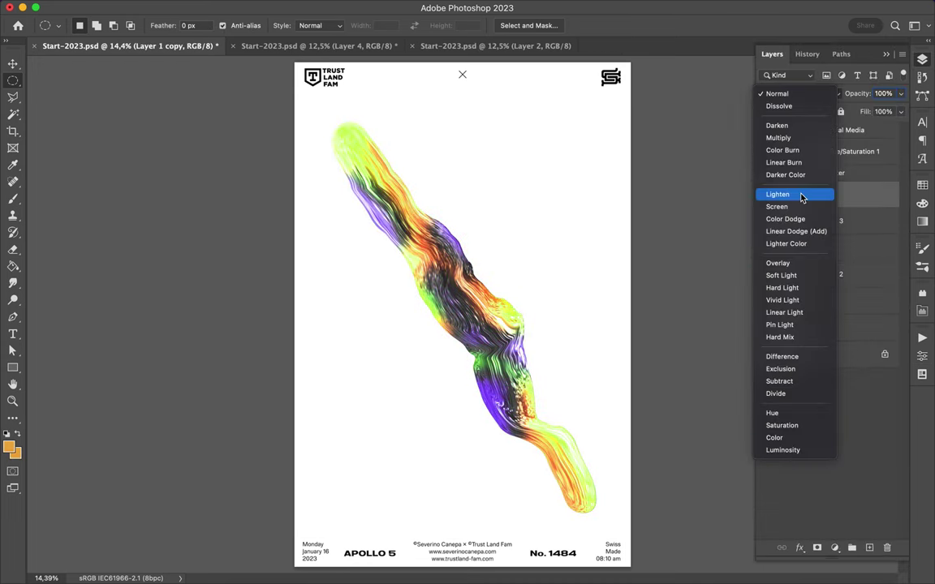
{"action": "left_click", "coordinate": [783, 288]}
{"action": "mouse_move", "coordinate": [900, 111]}
{"action": "left_mouse_down"}
{"action": "mouse_move", "coordinate": [865, 128]}
{"action": "mouse_move", "coordinate": [901, 128]}
{"action": "mouse_move", "coordinate": [842, 192]}
{"action": "left_mouse_up"}
{"action": "left_click", "coordinate": [779, 93]}
{"action": "left_click", "coordinate": [795, 46]}
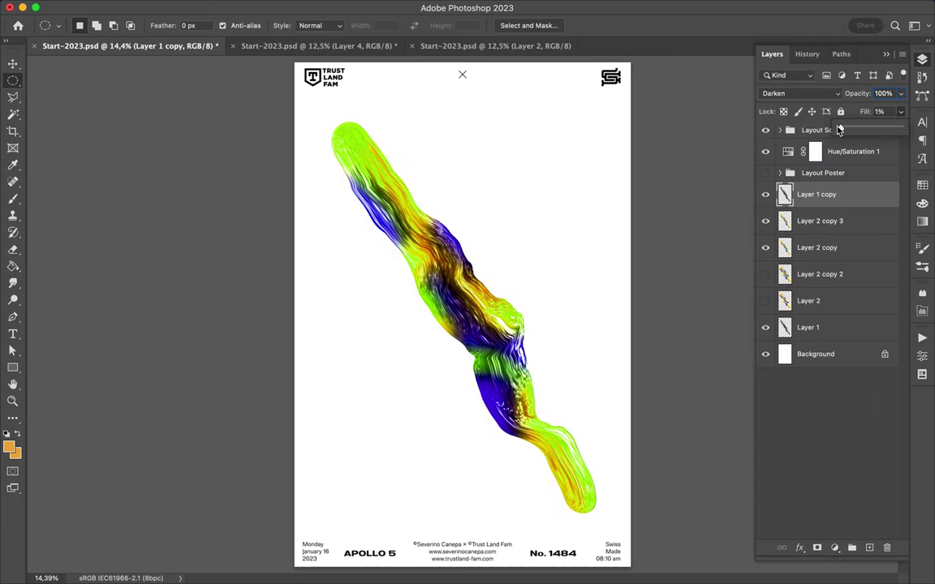
{"action": "key", "text": "super+shift+u"}
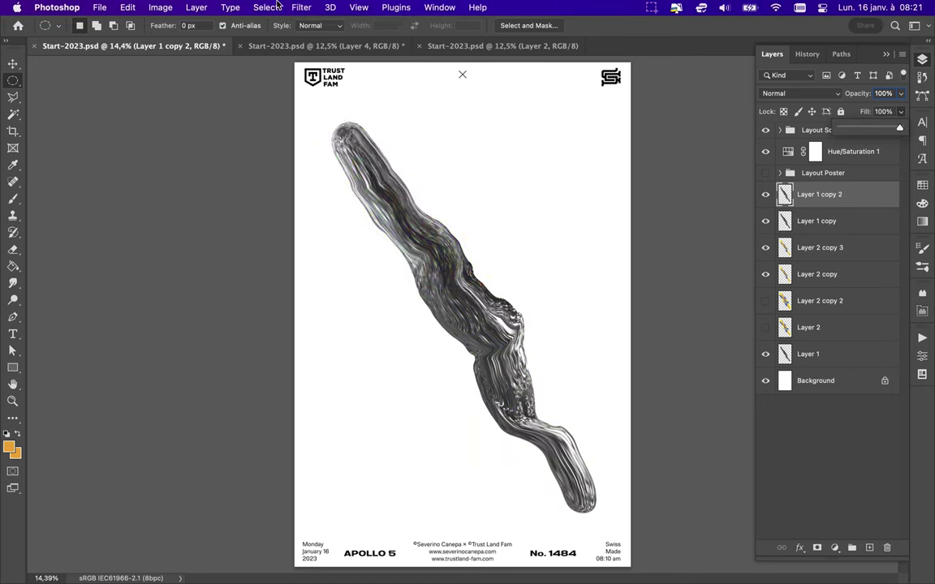
Apply a 64.8 High Pass to the chrome copy and blend it as Overlay.
{"action": "left_click", "coordinate": [301, 7]}
{"action": "left_click", "coordinate": [517, 292]}
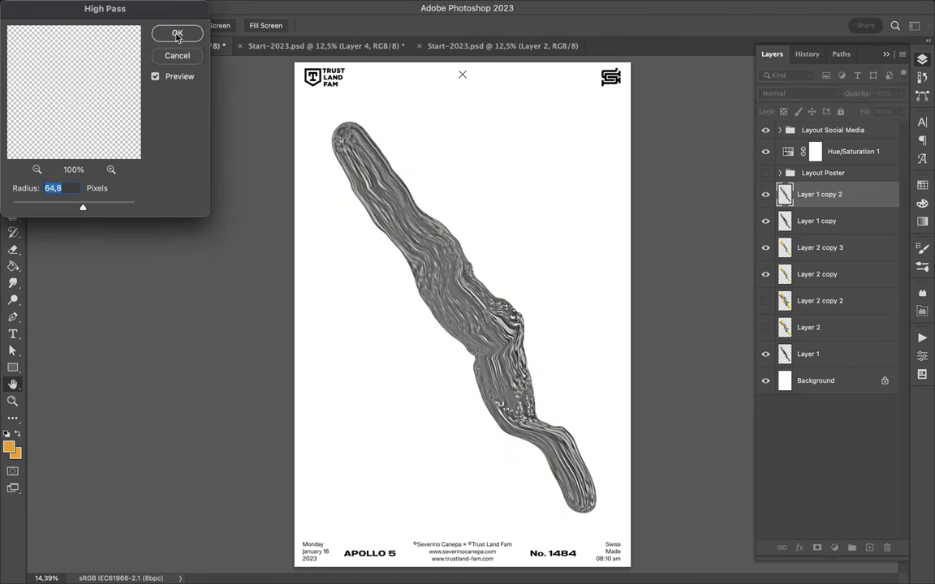
{"action": "left_click", "coordinate": [177, 36]}
{"action": "left_click", "coordinate": [799, 94]}
{"action": "left_click", "coordinate": [741, 264]}
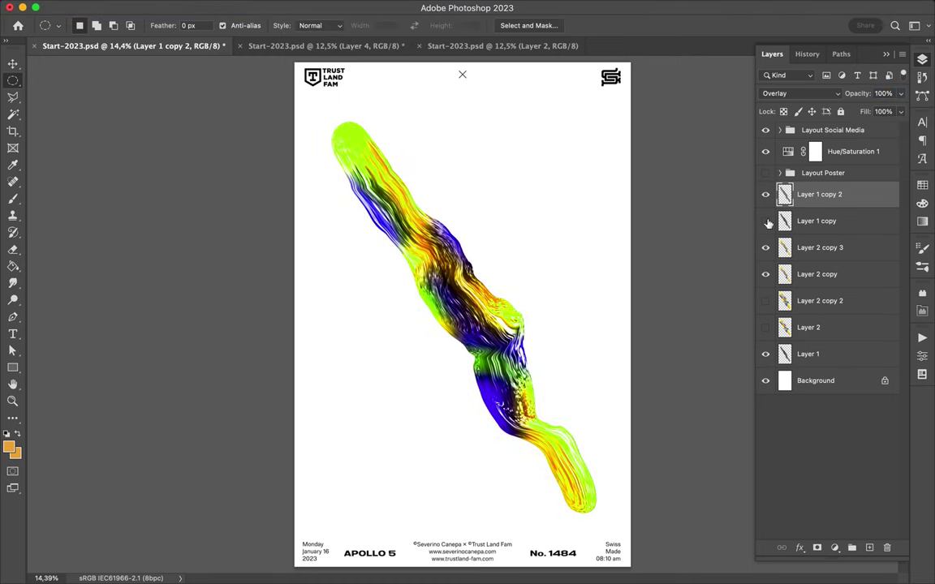
{"action": "left_click_drag", "start_coordinate": [765, 301], "coordinate": [765, 194]}
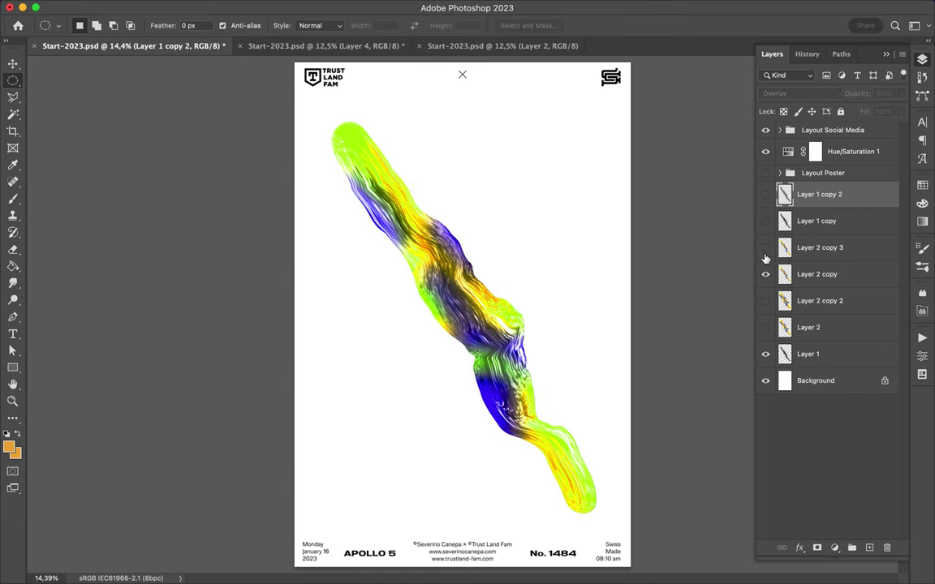
{"action": "left_click", "coordinate": [765, 194]}
Change the Hue/Saturation hue to -18 so the swirl turns orange, red and blue.
{"action": "double_click", "coordinate": [788, 151]}
{"action": "left_click_drag", "start_coordinate": [803, 413], "coordinate": [789, 414]}
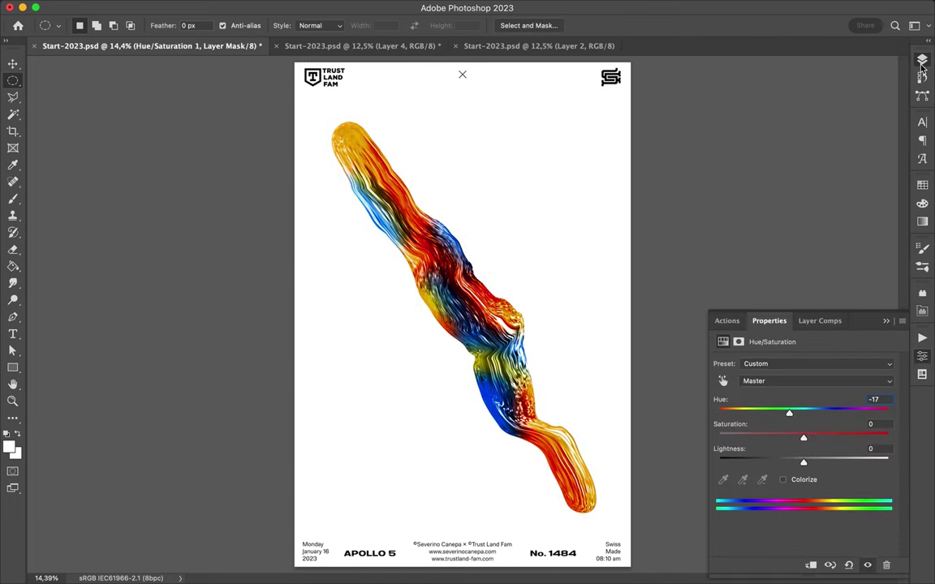
{"action": "left_click", "coordinate": [922, 64]}
{"action": "scroll", "coordinate": [610, 179], "scroll_direction": "up", "scroll_amount": 3}
{"action": "scroll", "coordinate": [609, 179], "scroll_direction": "up", "scroll_amount": 3}
Duplicate Layer 1 copy 2 to create Layer 1 copy 3.
{"action": "left_click", "coordinate": [816, 196]}
{"action": "key", "text": "v"}
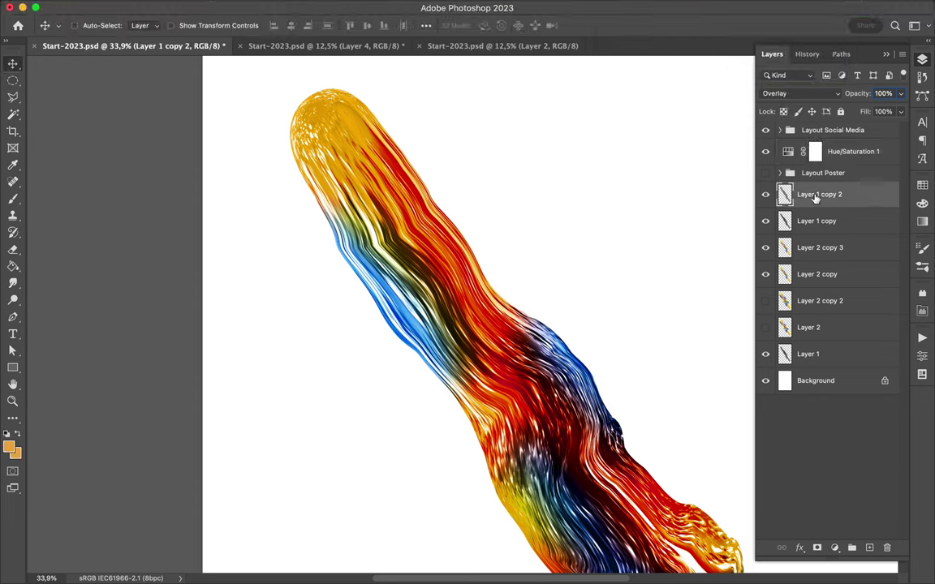
{"action": "key", "text": "ctrl+j"}
{"action": "scroll", "coordinate": [519, 325], "scroll_direction": "down", "scroll_amount": 3}
{"action": "scroll", "coordinate": [519, 325], "scroll_direction": "down", "scroll_amount": 3}
{"action": "key", "text": "e"}
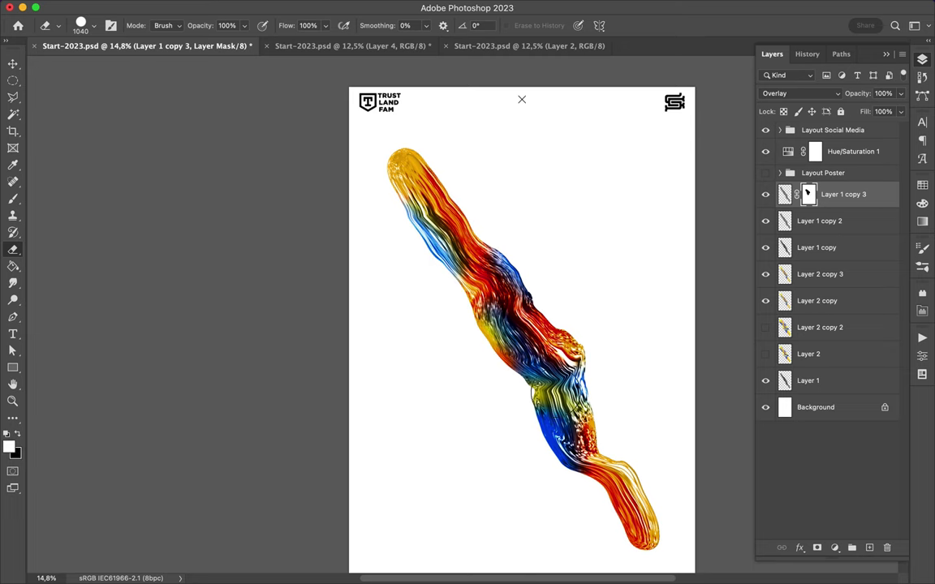
Erase parts of Layer 1 copy 3 with a soft brush and blend it as Vivid Light.
{"action": "left_click", "coordinate": [80, 22]}
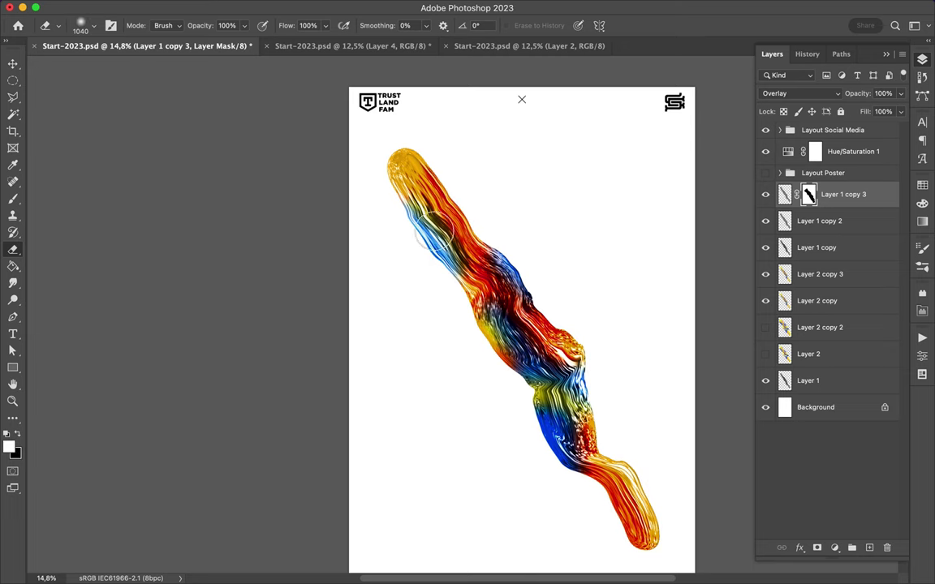
{"action": "scroll", "coordinate": [432, 192], "scroll_direction": "up", "scroll_amount": 5}
{"action": "left_click", "coordinate": [799, 93]}
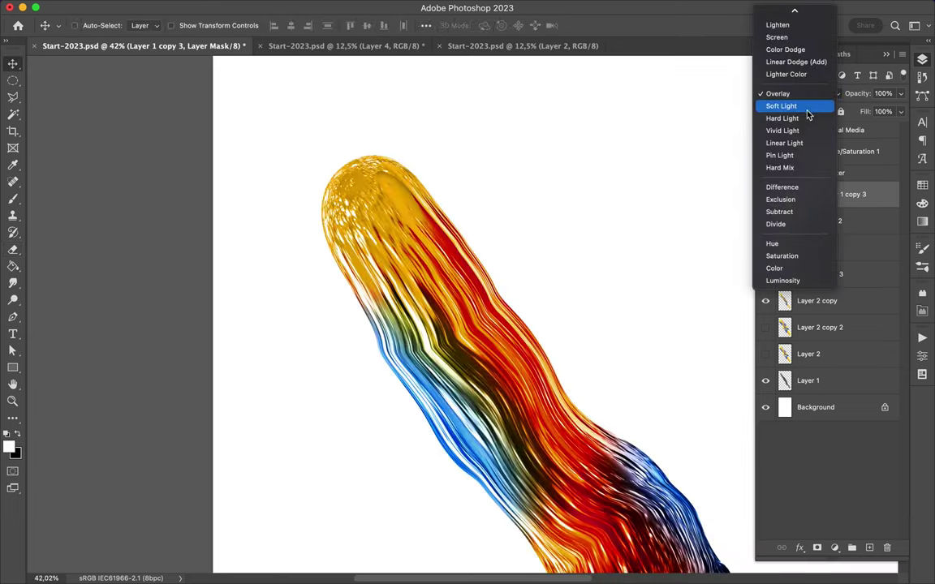
{"action": "left_click", "coordinate": [812, 129]}
Group the swirl layers as Group 1 with Hue/Saturation 1 clipped above it.
{"action": "scroll", "coordinate": [603, 296], "scroll_direction": "down", "scroll_amount": 5}
{"action": "scroll", "coordinate": [604, 300], "scroll_direction": "down", "scroll_amount": 1}
{"action": "key", "text": "v"}
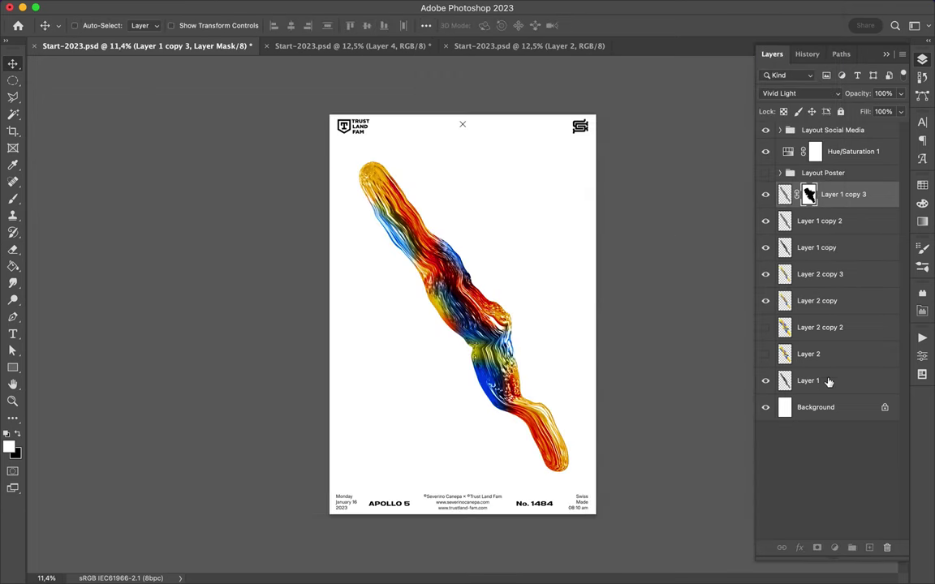
{"action": "key", "text": "ctrl+g"}
{"action": "left_click_drag", "start_coordinate": [852, 151], "coordinate": [794, 177]}
Draw a four-point diagonal shape across the poster and move it below Group 1.
{"action": "key", "text": "p"}
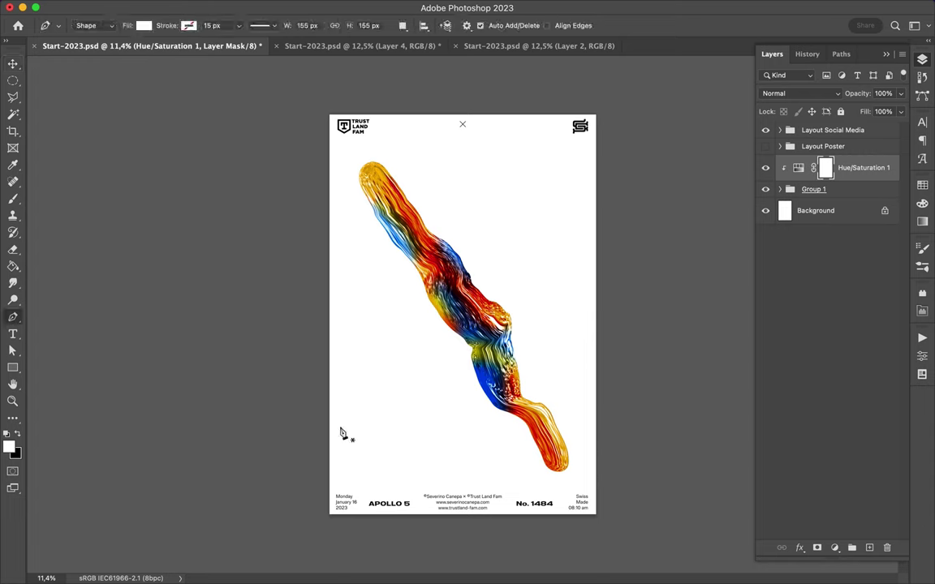
{"action": "left_click", "coordinate": [321, 410]}
{"action": "left_click", "coordinate": [522, 209]}
{"action": "left_click", "coordinate": [600, 236]}
{"action": "left_click", "coordinate": [600, 514]}
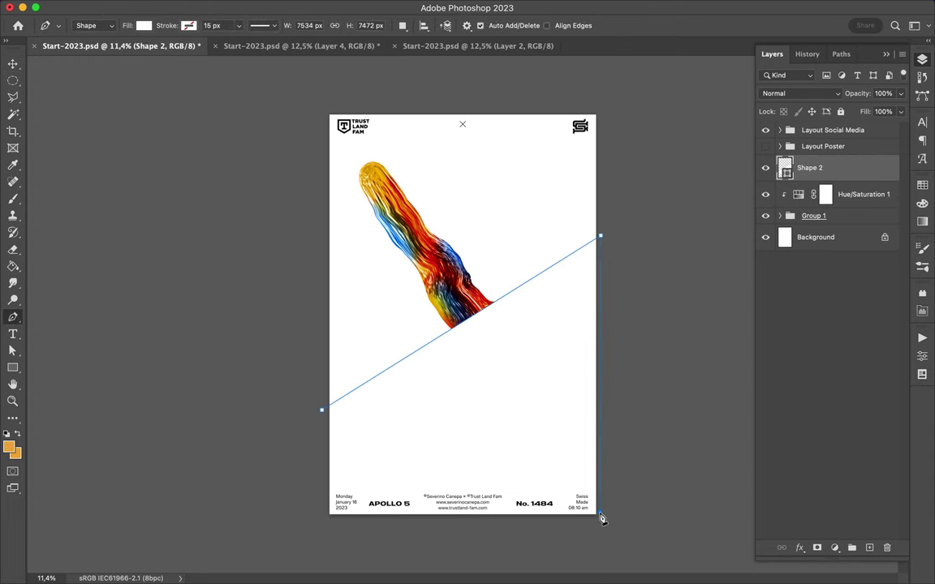
{"action": "left_click", "coordinate": [321, 413]}
{"action": "key", "text": "v"}
{"action": "left_click_drag", "start_coordinate": [809, 167], "coordinate": [812, 227]}
Fill the diagonal Shape 2 with light grey #f3f3f3.
{"action": "key", "text": "a"}
{"action": "left_click", "coordinate": [922, 185]}
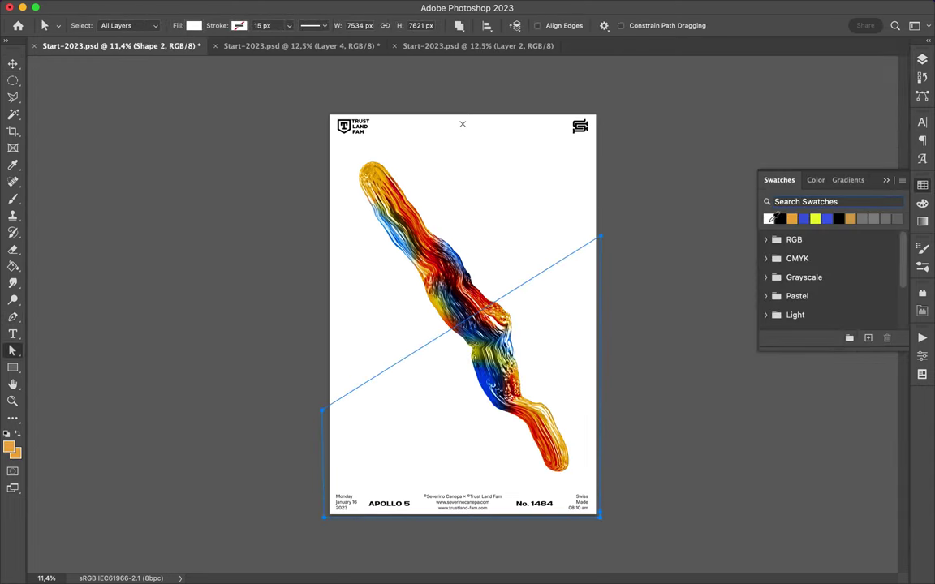
{"action": "left_click", "coordinate": [9, 446]}
{"action": "key", "text": "Return"}
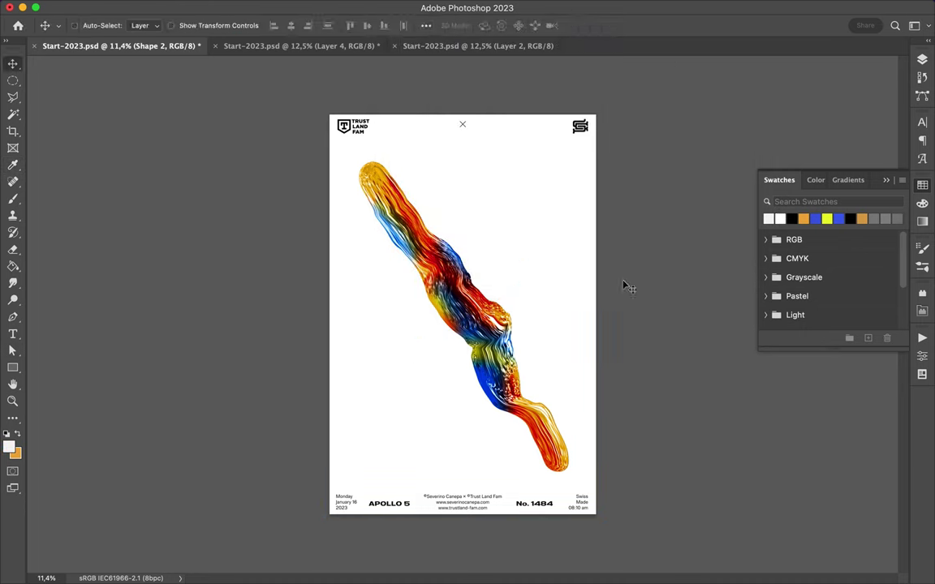
{"action": "left_click", "coordinate": [922, 59]}
{"action": "left_click", "coordinate": [9, 445]}
{"action": "left_click", "coordinate": [692, 64]}
{"action": "left_click", "coordinate": [193, 25]}
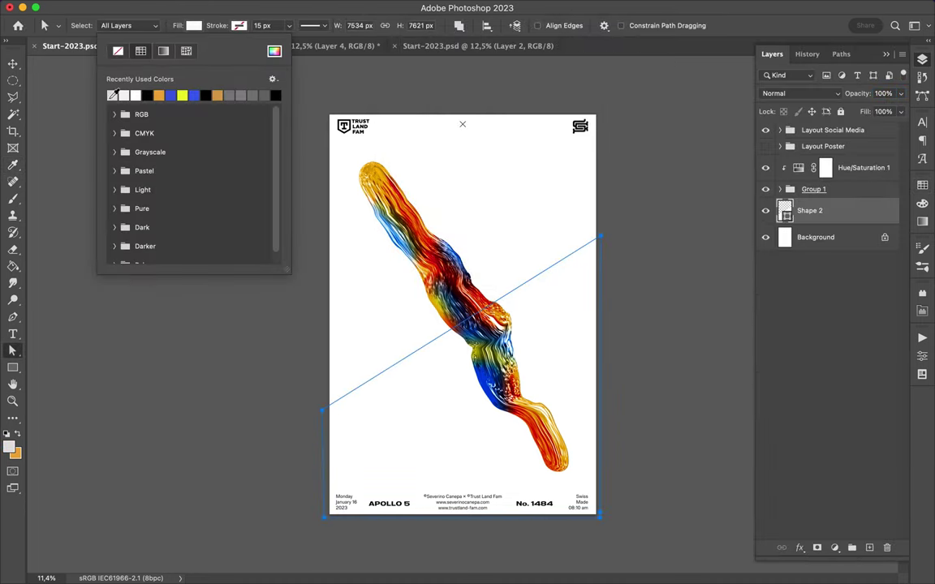
{"action": "left_click", "coordinate": [112, 91]}
{"action": "key", "text": "v"}
Set the Hue/Saturation 1 hue to about -122 for magenta, purple and green.
{"action": "left_click", "coordinate": [860, 167]}
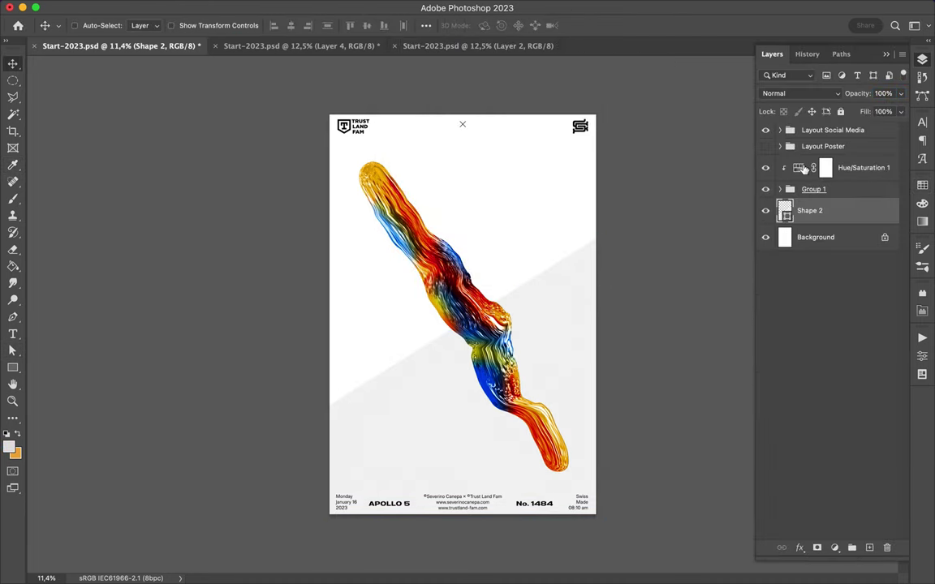
{"action": "double_click", "coordinate": [799, 167]}
{"action": "left_click_drag", "start_coordinate": [804, 410], "coordinate": [740, 414]}
Draw a square over the swirl's middle with a black stroke and no fill.
{"action": "key", "text": "u"}
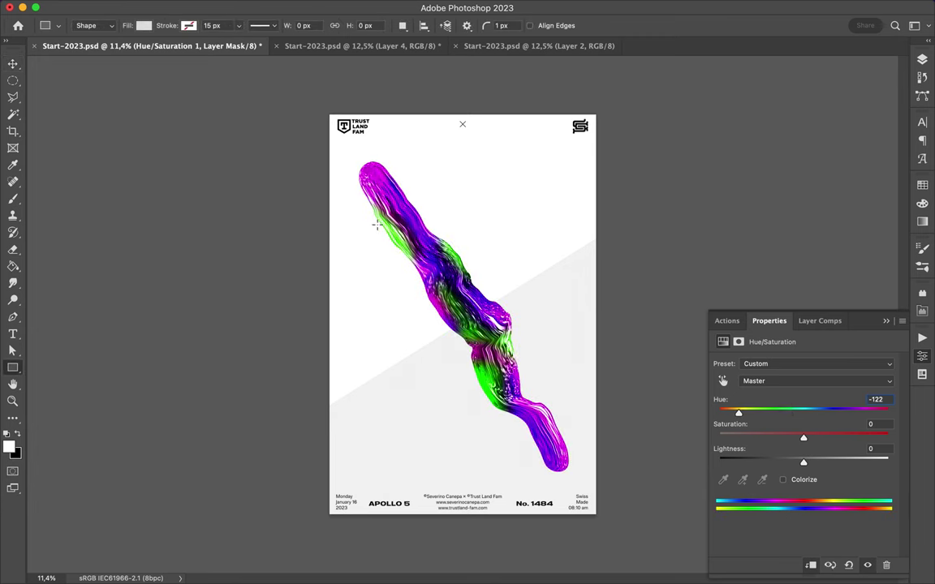
{"action": "left_click", "coordinate": [144, 25]}
{"action": "left_click", "coordinate": [188, 25]}
{"action": "left_click", "coordinate": [268, 50]}
{"action": "key", "text": "Escape"}
{"action": "left_click_drag", "start_coordinate": [381, 233], "coordinate": [544, 396]}
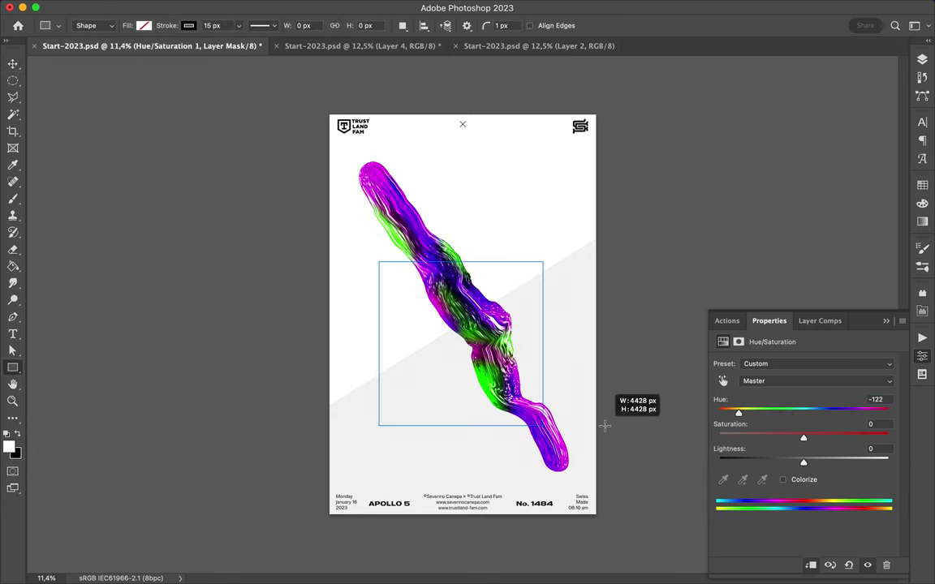
Thicken the square frame's black outline.
{"action": "key", "text": "v"}
{"action": "left_click", "coordinate": [426, 25]}
{"action": "key", "text": "u"}
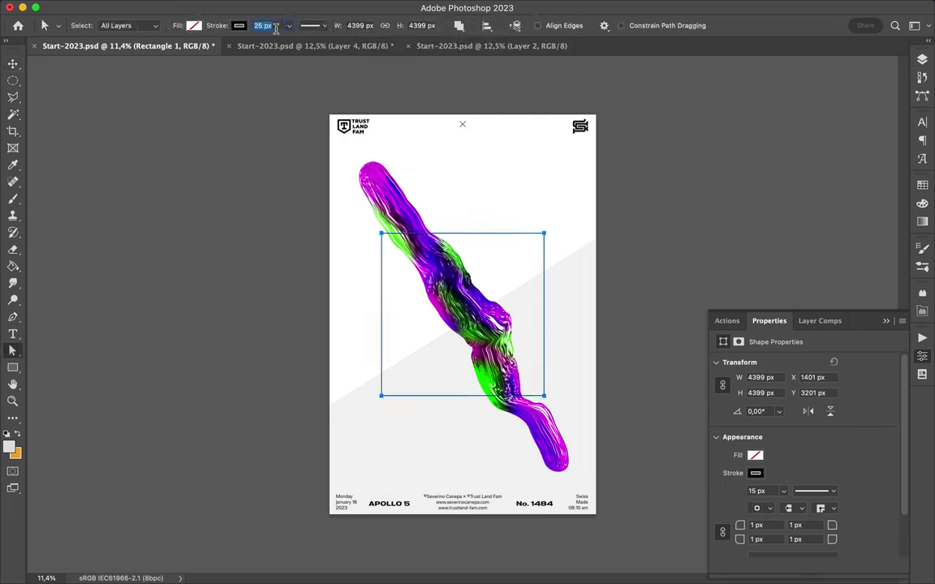
{"action": "left_click_drag", "start_coordinate": [261, 25], "coordinate": [280, 25]}
{"action": "key", "text": "v"}
{"action": "key", "text": "F7"}
Load Layer 1's swirl as a selection and target Rectangle 1's mask for painting.
{"action": "left_click", "coordinate": [818, 423]}
{"action": "right_click", "coordinate": [795, 423]}
{"action": "left_click", "coordinate": [668, 308]}
{"action": "left_click", "coordinate": [808, 167]}
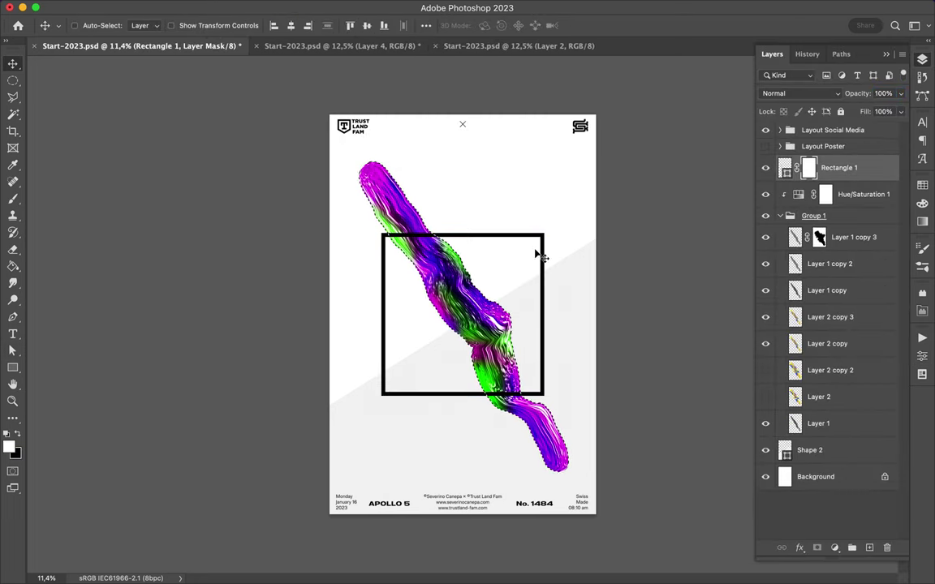
{"action": "key", "text": "b"}
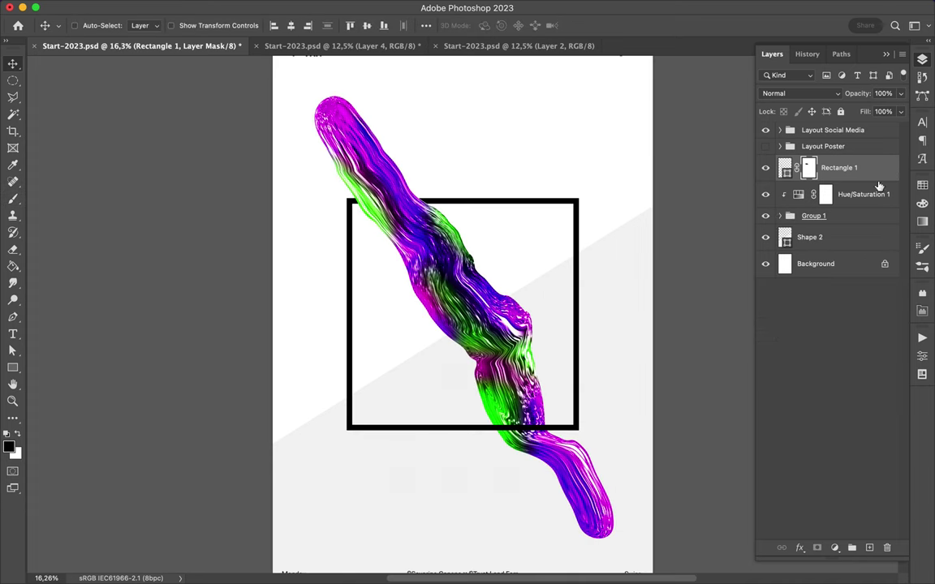
Copy a small circle of swirl texture to Layer 3 on the frame's right edge.
{"action": "key", "text": "m"}
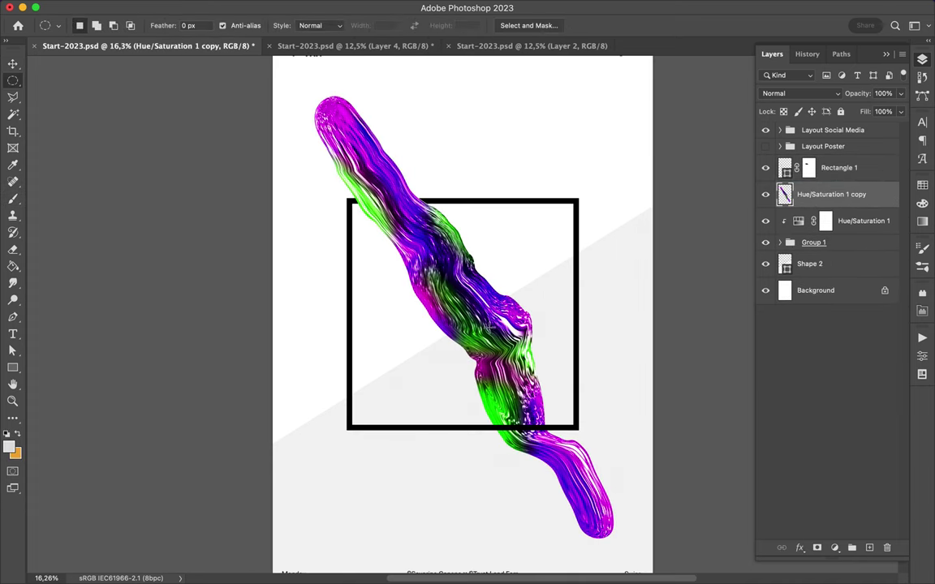
{"action": "key", "text": "ctrl+j"}
{"action": "key", "text": "v"}
{"action": "left_click_drag", "start_coordinate": [559, 380], "coordinate": [593, 309]}
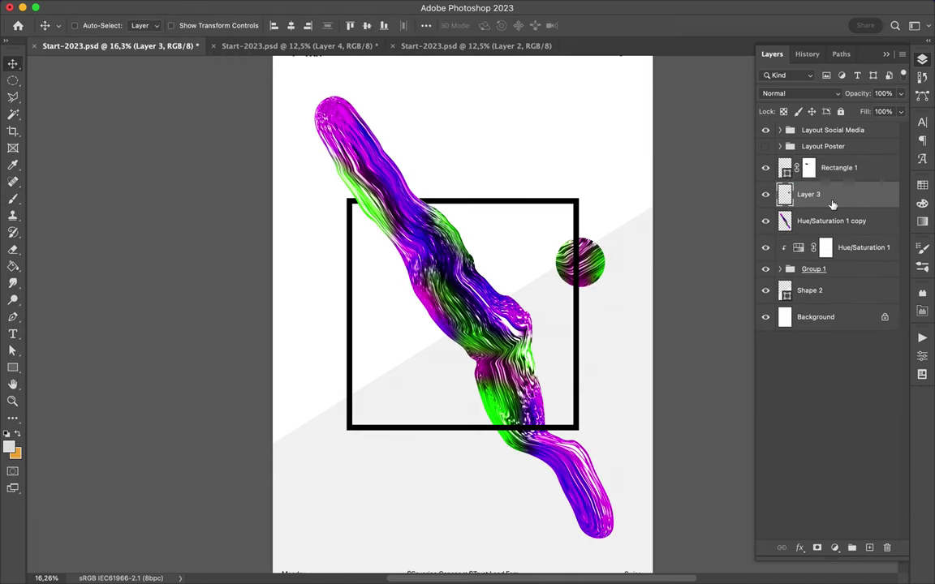
{"action": "left_click_drag", "start_coordinate": [594, 309], "coordinate": [587, 301]}
{"action": "scroll", "coordinate": [431, 328], "scroll_direction": "down", "scroll_amount": 1}
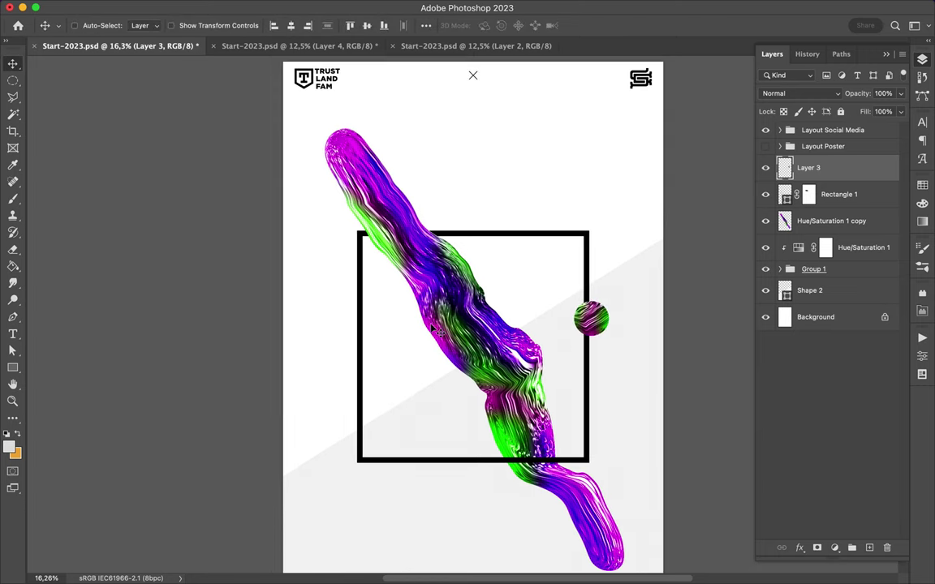
{"action": "scroll", "coordinate": [427, 357], "scroll_direction": "down", "scroll_amount": 3}
Add the LIQUID #15 title above the frame in TT Travels DemiBold.
{"action": "key", "text": "t"}
{"action": "left_click", "coordinate": [442, 214]}
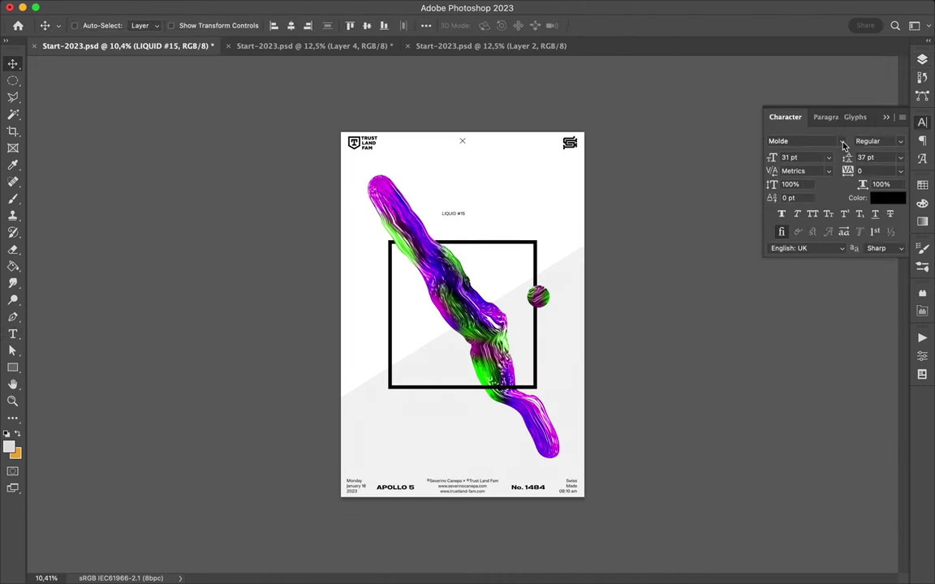
{"action": "left_click", "coordinate": [842, 141]}
{"action": "scroll", "coordinate": [764, 234], "scroll_direction": "up", "scroll_amount": 5}
{"action": "type", "text": "TT Travels"}
{"action": "key", "text": "Down"}
{"action": "left_click", "coordinate": [848, 171]}
Set the title's letter tracking to 600.
{"action": "type", "text": "600"}
{"action": "key", "text": "Return"}
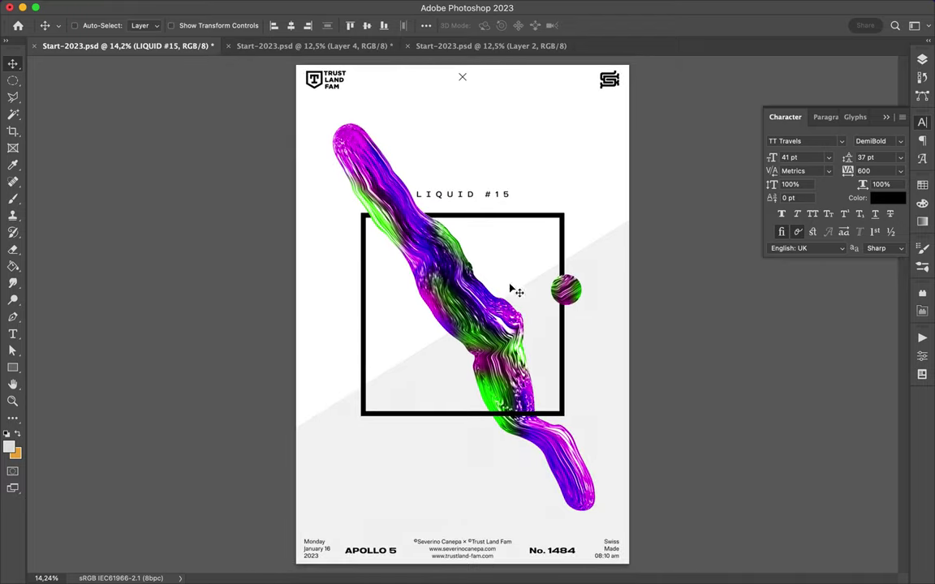
{"action": "key", "text": "a"}
Drag Shape 2's bottom-left corner to the canvas edge for a steeper grey diagonal.
{"action": "left_click", "coordinate": [614, 252]}
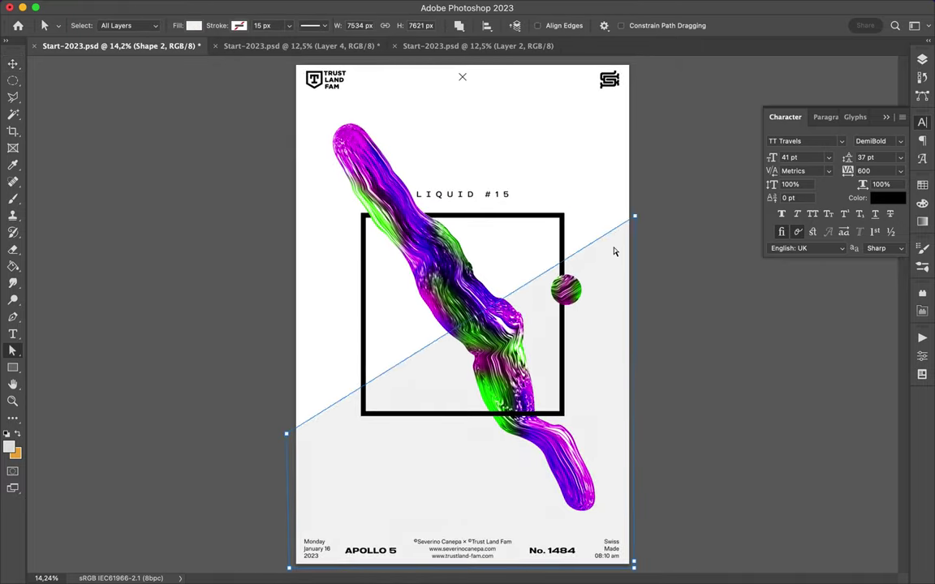
{"action": "scroll", "coordinate": [351, 420], "scroll_direction": "up", "scroll_amount": 10}
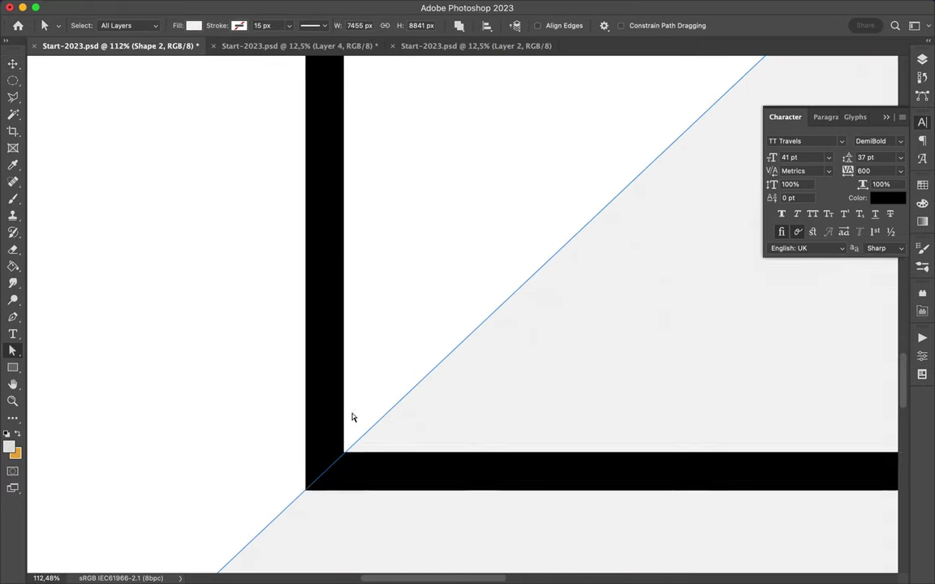
{"action": "scroll", "coordinate": [338, 387], "scroll_direction": "down", "scroll_amount": 2}
{"action": "scroll", "coordinate": [337, 385], "scroll_direction": "down", "scroll_amount": 3}
{"action": "scroll", "coordinate": [497, 368], "scroll_direction": "down", "scroll_amount": 1}
{"action": "left_click", "coordinate": [578, 216]}
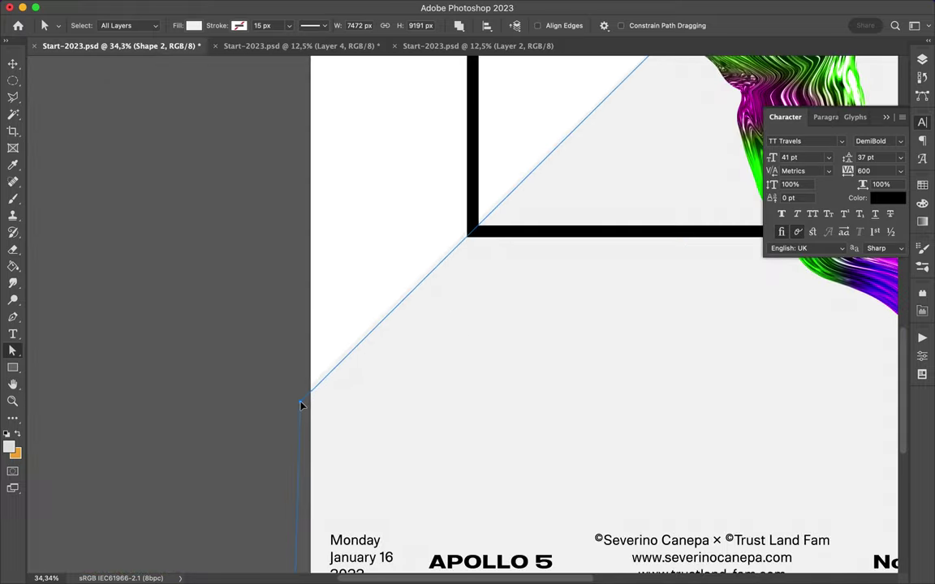
{"action": "left_click_drag", "start_coordinate": [581, 200], "coordinate": [613, 177]}
{"action": "left_click", "coordinate": [613, 174]}
{"action": "scroll", "coordinate": [417, 313], "scroll_direction": "down", "scroll_amount": 5}
{"action": "scroll", "coordinate": [417, 313], "scroll_direction": "left", "scroll_amount": 5}
{"action": "scroll", "coordinate": [372, 333], "scroll_direction": "down", "scroll_amount": 3}
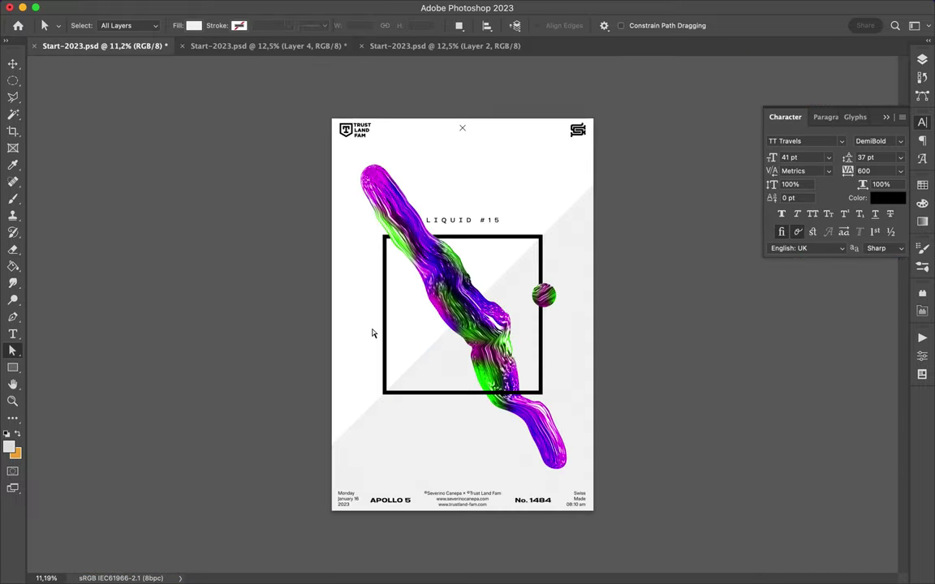
{"action": "key", "text": "v"}
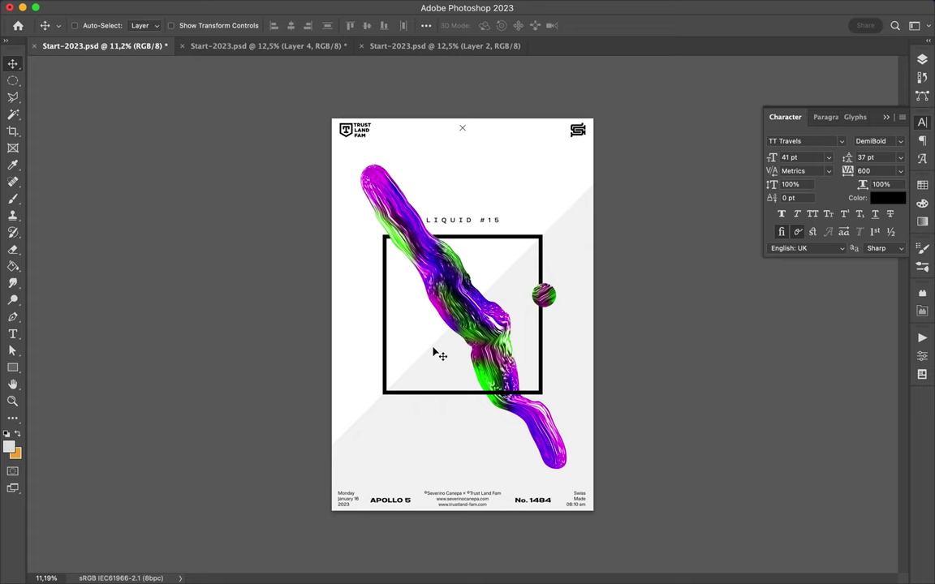
Cut the swirl's lower end at the frame and paste it as a new Layer 4.
{"action": "key", "text": "m"}
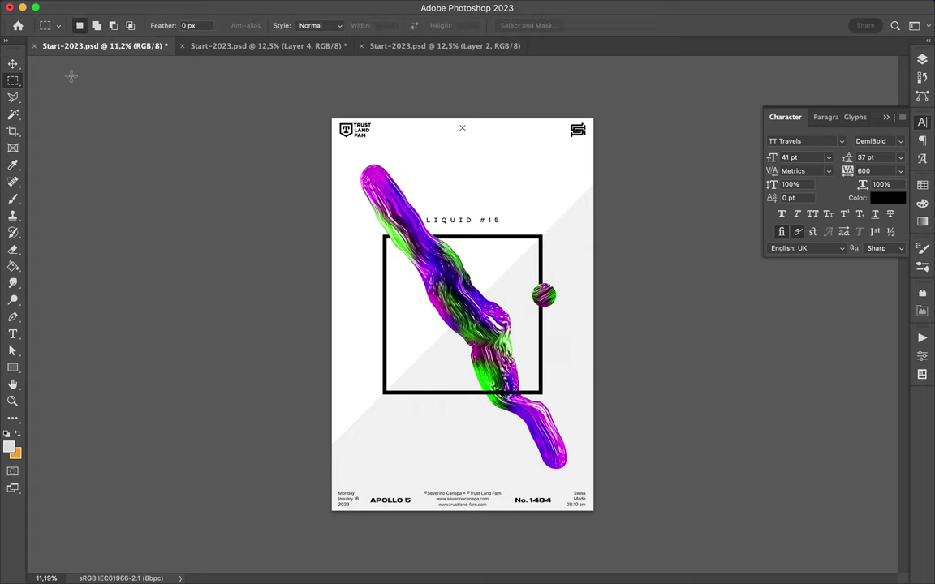
{"action": "left_click_drag", "start_coordinate": [595, 476], "coordinate": [593, 481]}
{"action": "key", "text": "F7"}
{"action": "key", "text": "Delete"}
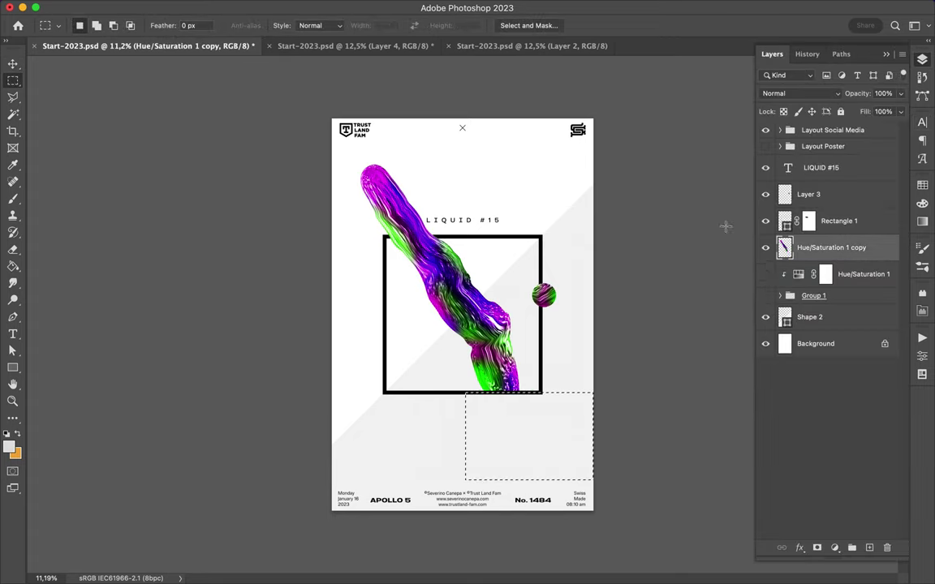
{"action": "key", "text": "ctrl+z"}
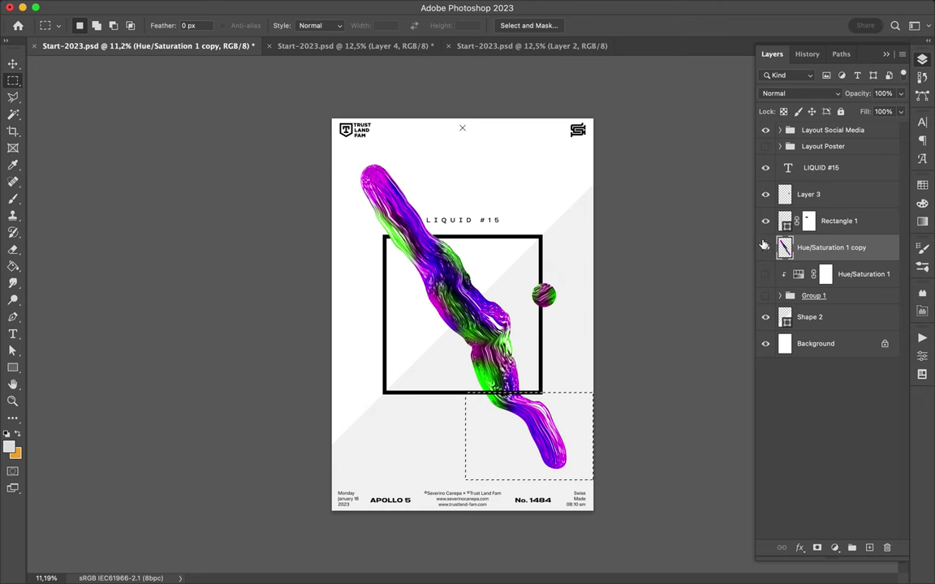
{"action": "key", "text": "ctrl+v"}
Hide the original swirl, flip the pasted fragment, and shrink it down.
{"action": "left_click", "coordinate": [151, 6]}
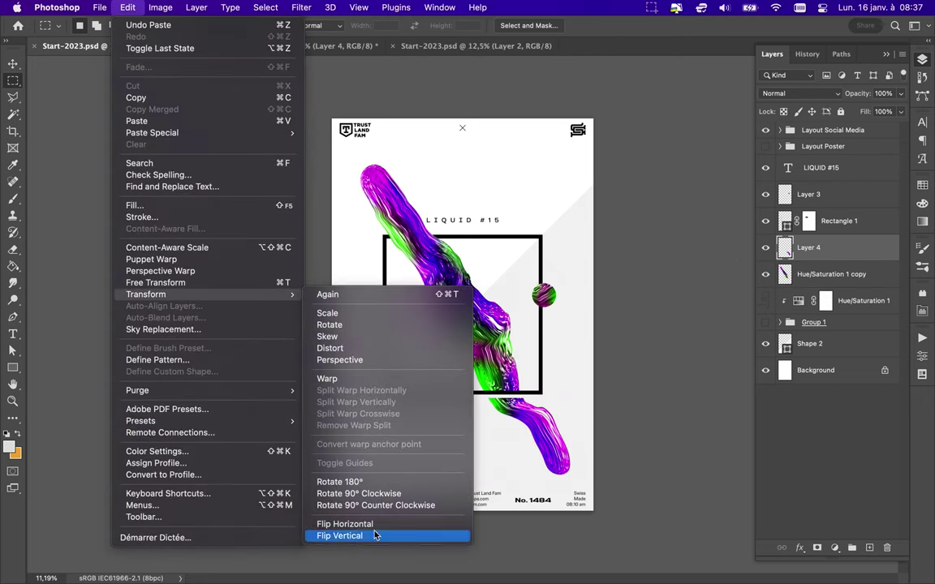
{"action": "left_click", "coordinate": [349, 522]}
{"action": "key", "text": "v"}
{"action": "left_click_drag", "start_coordinate": [489, 434], "coordinate": [446, 466]}
{"action": "key", "text": "ctrl+t"}
{"action": "left_click_drag", "start_coordinate": [378, 468], "coordinate": [405, 447]}
{"action": "key", "text": "Return"}
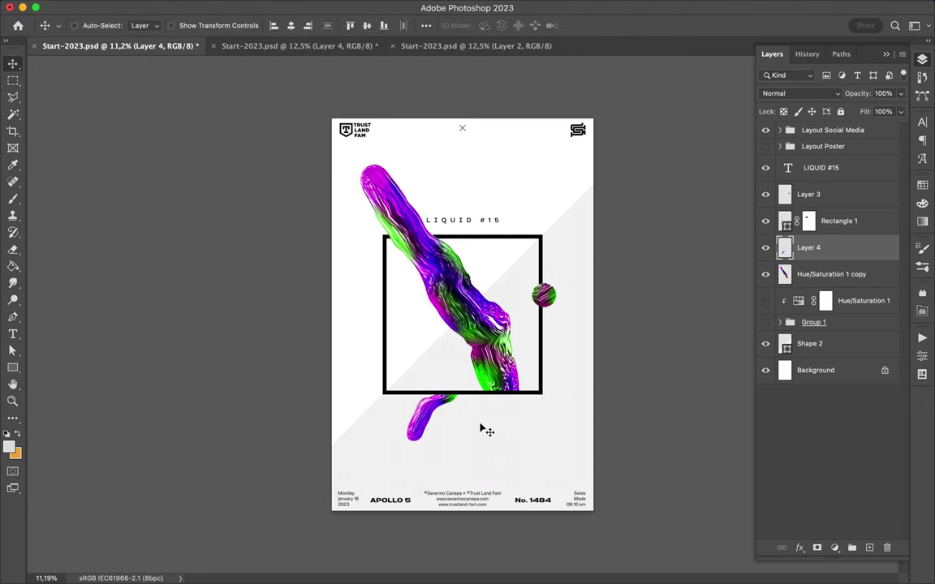
Nudge the fragment just under the frame's bottom edge and sample the swirl's green.
{"action": "left_click", "coordinate": [463, 298], "text": "ctrl"}
{"action": "left_click", "coordinate": [455, 454], "text": "ctrl"}
{"action": "left_click", "coordinate": [439, 217], "text": "ctrl"}
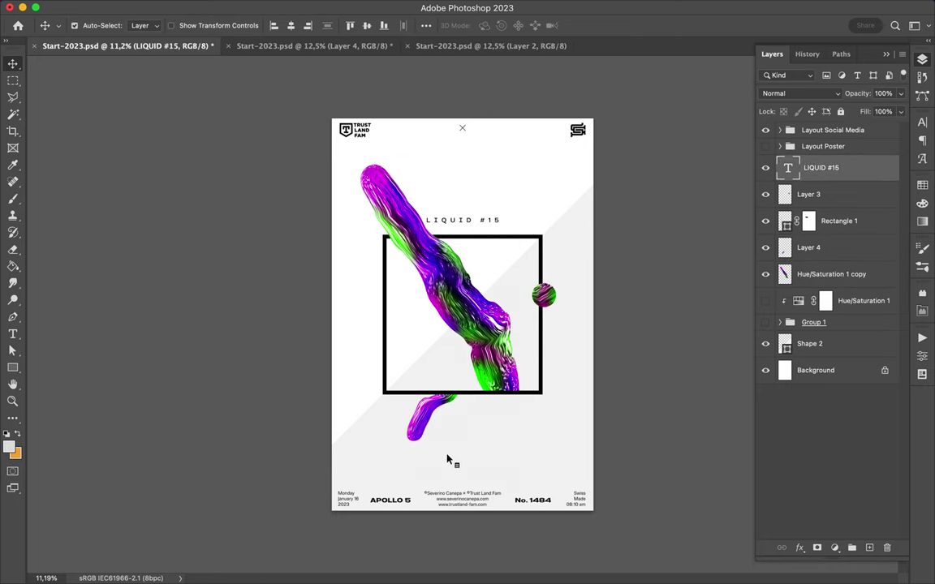
{"action": "left_click_drag", "start_coordinate": [429, 415], "coordinate": [420, 412]}
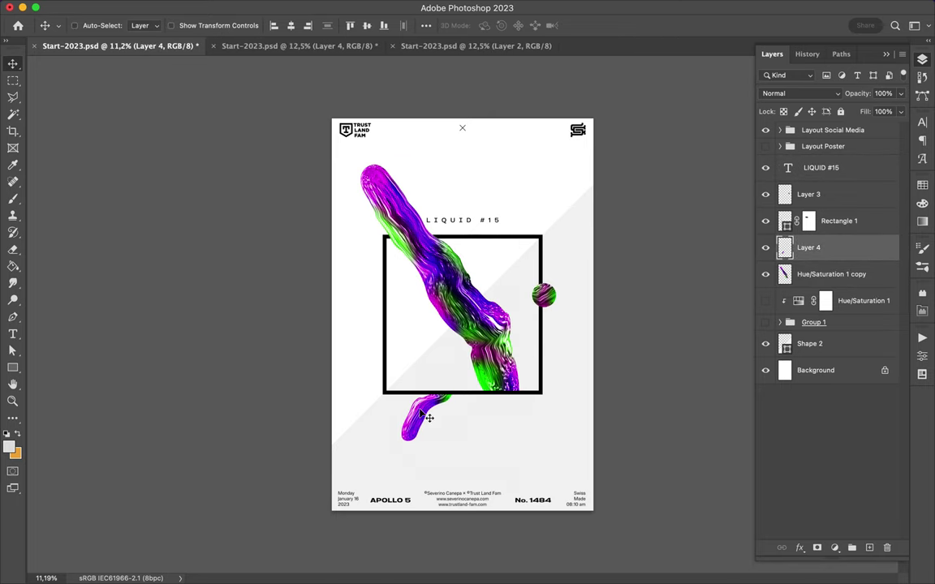
{"action": "key", "text": "i"}
{"action": "left_click", "coordinate": [391, 230]}
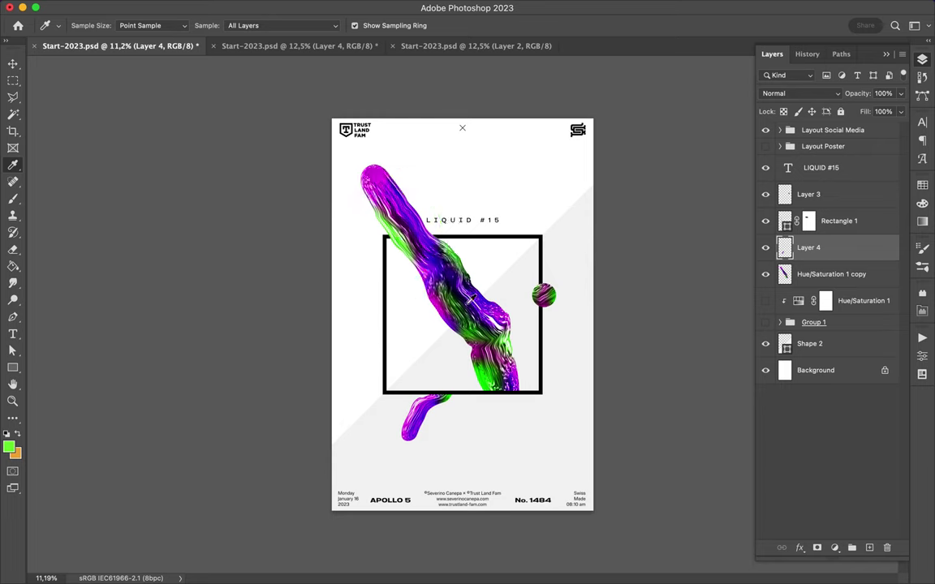
Give the Rectangle 1 square frame a navy fill from the Fill swatches.
{"action": "left_click", "coordinate": [480, 289]}
{"action": "key", "text": "v"}
{"action": "left_click", "coordinate": [542, 238]}
{"action": "key", "text": "a"}
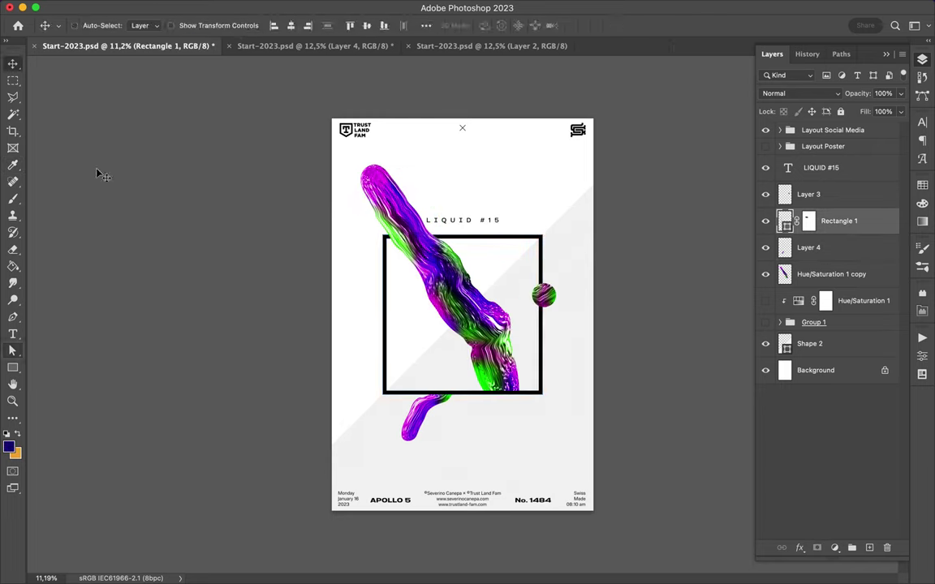
{"action": "left_click", "coordinate": [193, 25]}
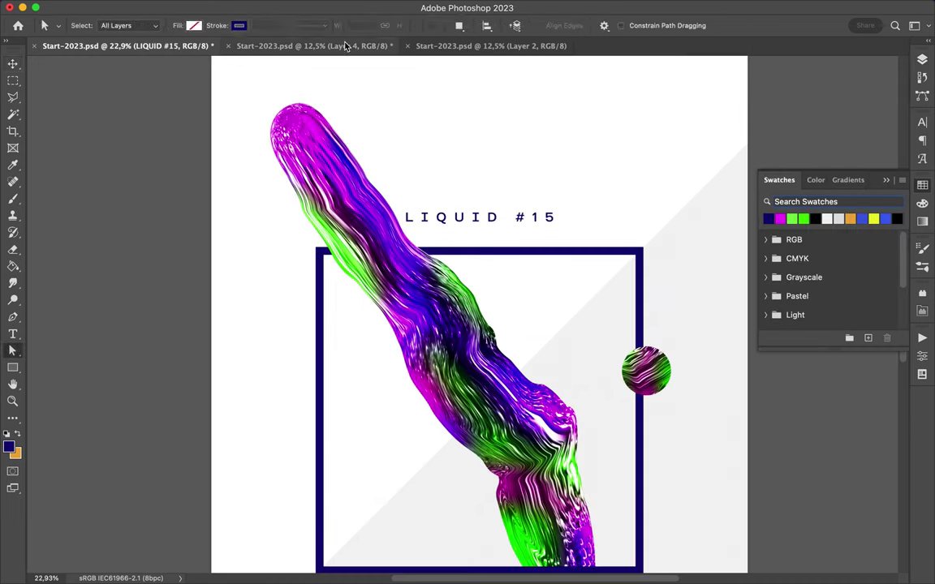
Raise the LIQUID #15 title higher above the frame.
{"action": "scroll", "coordinate": [503, 220], "scroll_direction": "down", "scroll_amount": 3}
{"action": "left_click_drag", "start_coordinate": [507, 272], "coordinate": [486, 154]}
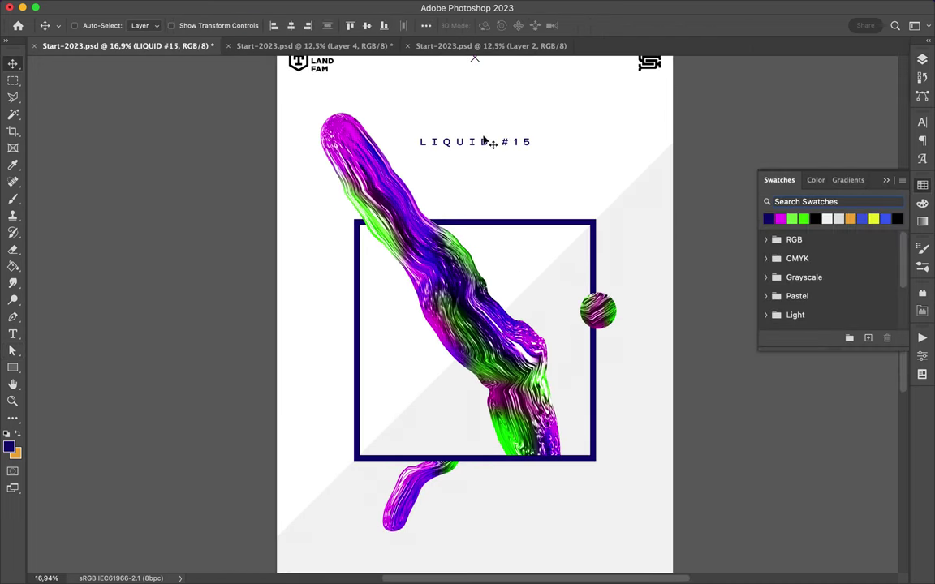
{"action": "scroll", "coordinate": [516, 252], "scroll_direction": "down", "scroll_amount": 2}
Paint a large soft purple brush dab on a new Layer 5.
{"action": "key", "text": "b"}
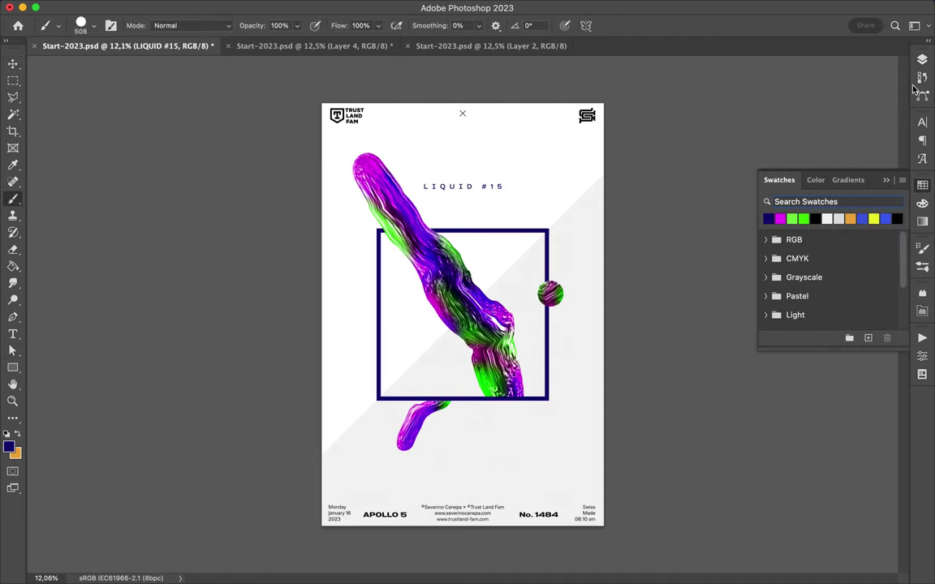
{"action": "key", "text": "F7"}
{"action": "key", "text": "ctrl+shift+alt+n"}
{"action": "right_click", "coordinate": [605, 223]}
{"action": "left_click", "coordinate": [454, 259]}
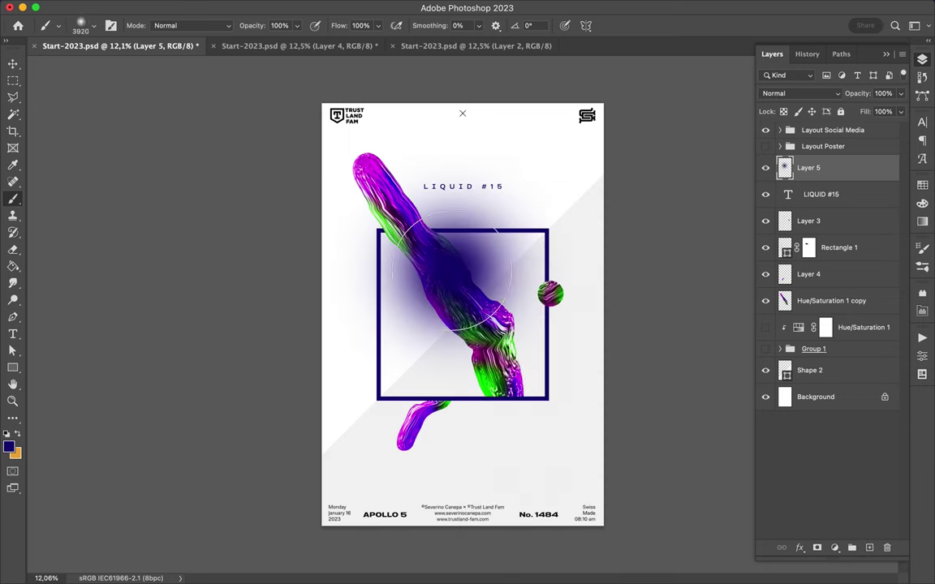
Trim away the lower part of the purple glow and move it up.
{"action": "key", "text": "m"}
{"action": "left_click_drag", "start_coordinate": [349, 372], "coordinate": [603, 273]}
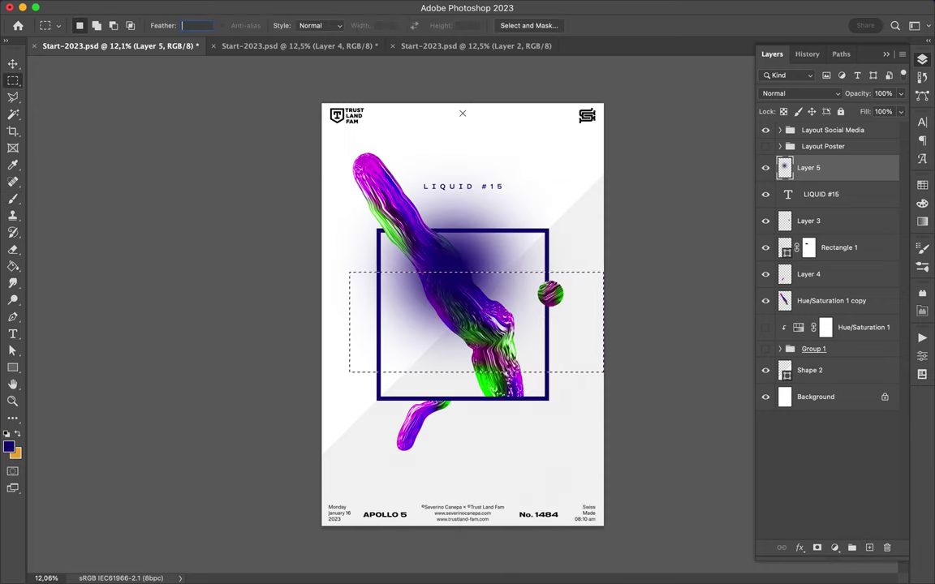
{"action": "key", "text": "v"}
{"action": "key", "text": "ctrl+d"}
{"action": "left_click_drag", "start_coordinate": [479, 231], "coordinate": [487, 182]}
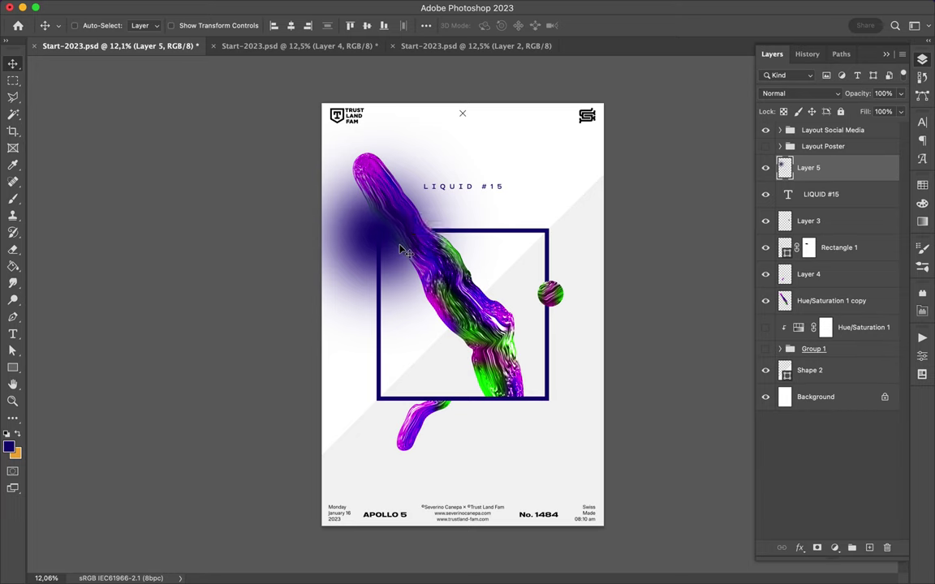
Flip the purple glow and place it below the square frame.
{"action": "key", "text": "m"}
{"action": "left_click_drag", "start_coordinate": [351, 371], "coordinate": [605, 246]}
{"action": "key", "text": "v"}
{"action": "key", "text": "ctrl+t"}
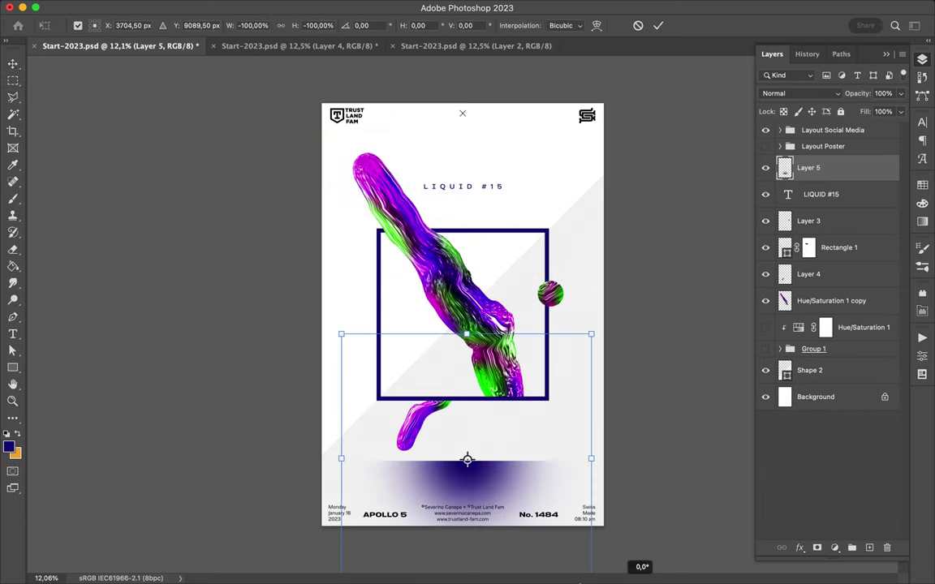
{"action": "left_click_drag", "start_coordinate": [520, 503], "coordinate": [523, 438]}
{"action": "key", "text": "Return"}
{"action": "key", "text": "ctrl+j"}
Duplicate the glow as Layer 5 copy, placed below Group 1 inside the square.
{"action": "key", "text": "m"}
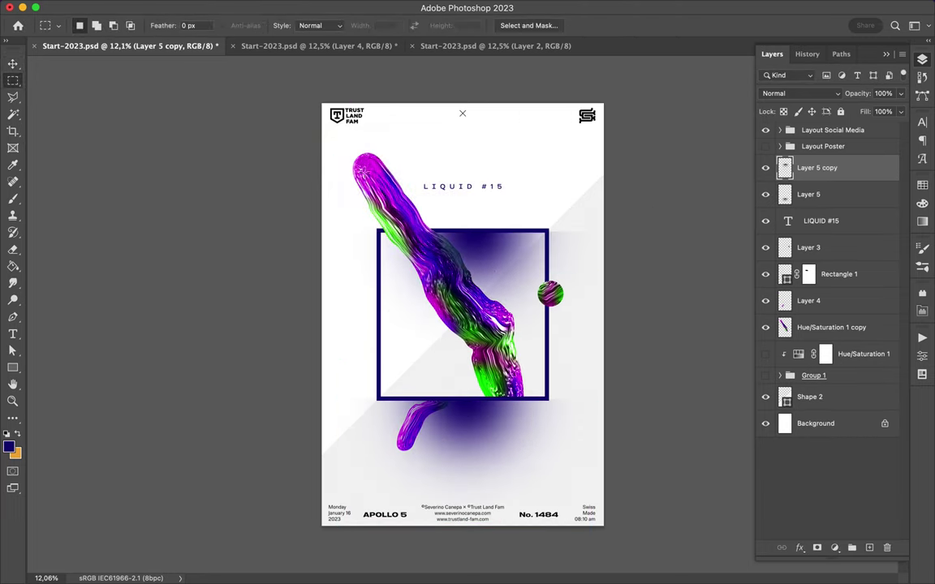
{"action": "key", "text": "v"}
{"action": "left_click_drag", "start_coordinate": [455, 276], "coordinate": [386, 203]}
{"action": "left_click_drag", "start_coordinate": [817, 168], "coordinate": [817, 385]}
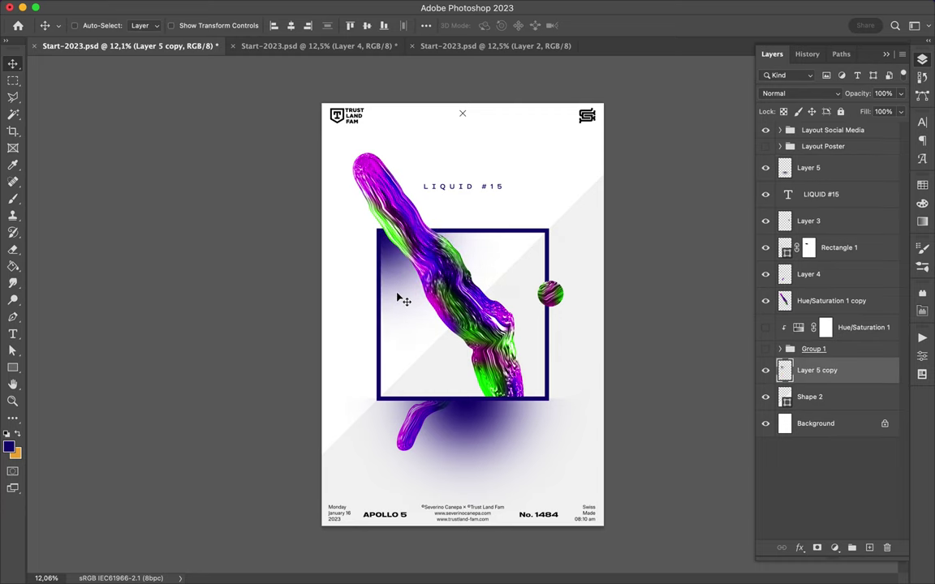
{"action": "key", "text": "ctrl+t"}
Reposition the glow piece up-left inside the square's left side.
{"action": "key", "text": "Return"}
{"action": "key", "text": "m"}
{"action": "left_click_drag", "start_coordinate": [322, 124], "coordinate": [414, 416]}
{"action": "left_click_drag", "start_coordinate": [570, 157], "coordinate": [330, 265]}
{"action": "key", "text": "ctrl+t"}
{"action": "mouse_move", "coordinate": [415, 307]}
{"action": "left_mouse_down"}
{"action": "mouse_move", "coordinate": [392, 281]}
{"action": "mouse_move", "coordinate": [430, 380]}
{"action": "left_mouse_up"}
{"action": "key", "text": "Return"}
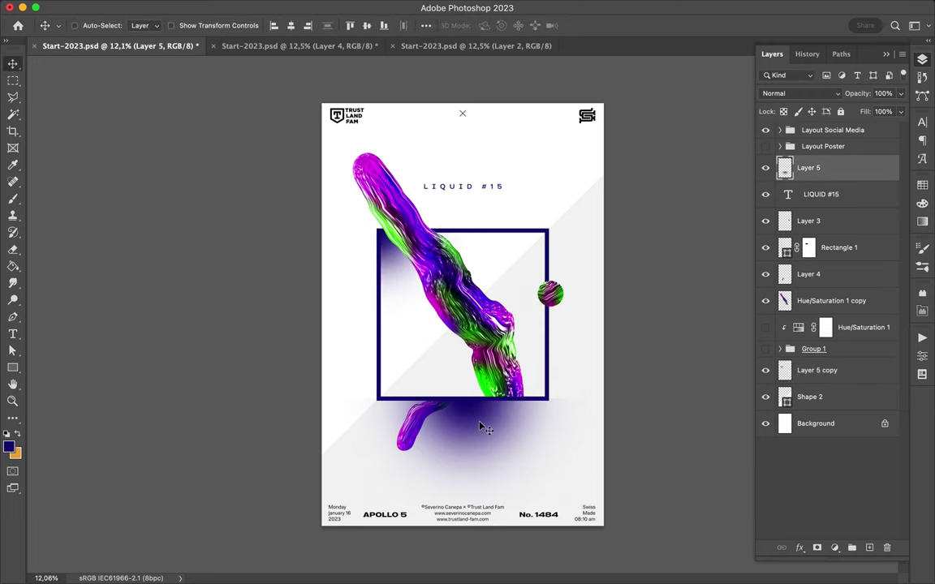
Move Layer 5 below Layer 5 copy and nudge the small sphere upward.
{"action": "left_click_drag", "start_coordinate": [808, 168], "coordinate": [808, 381]}
{"action": "left_click", "coordinate": [560, 300], "text": "ctrl"}
{"action": "left_click_drag", "start_coordinate": [560, 301], "coordinate": [560, 263]}
Copy a thin vertical swirl strip to Layer 6 and place it left of the square.
{"action": "key", "text": "m"}
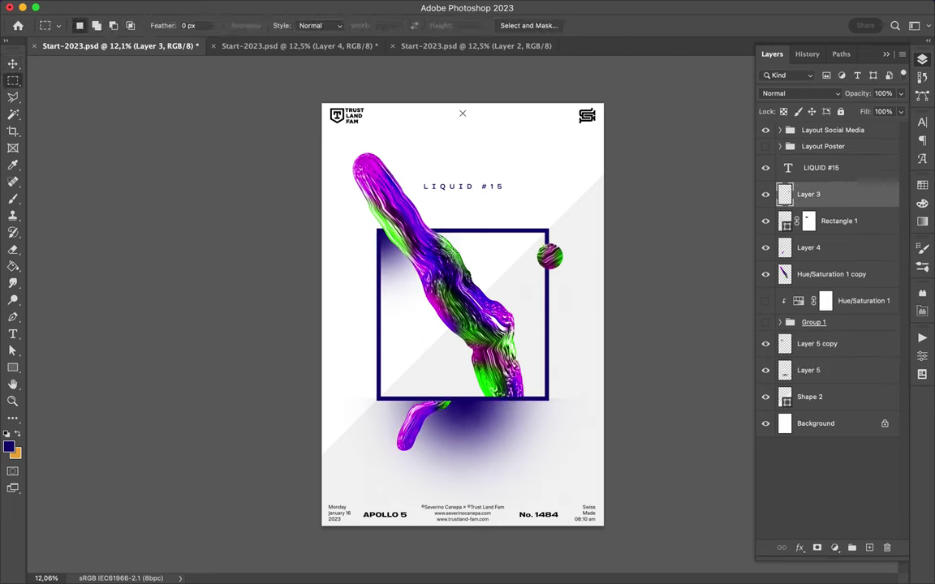
{"action": "key", "text": "ctrl+j"}
{"action": "left_click", "coordinate": [468, 222]}
{"action": "left_click", "coordinate": [831, 274]}
{"action": "key", "text": "ctrl+j"}
{"action": "key", "text": "v"}
{"action": "left_click_drag", "start_coordinate": [455, 325], "coordinate": [370, 329]}
Copy a small square swirl piece to Layer 7 and place it near the poster bottom.
{"action": "key", "text": "m"}
{"action": "left_click_drag", "start_coordinate": [381, 176], "coordinate": [388, 237]}
{"action": "key", "text": "ctrl+j"}
{"action": "left_click", "coordinate": [465, 220]}
{"action": "left_click", "coordinate": [830, 301]}
{"action": "key", "text": "ctrl+j"}
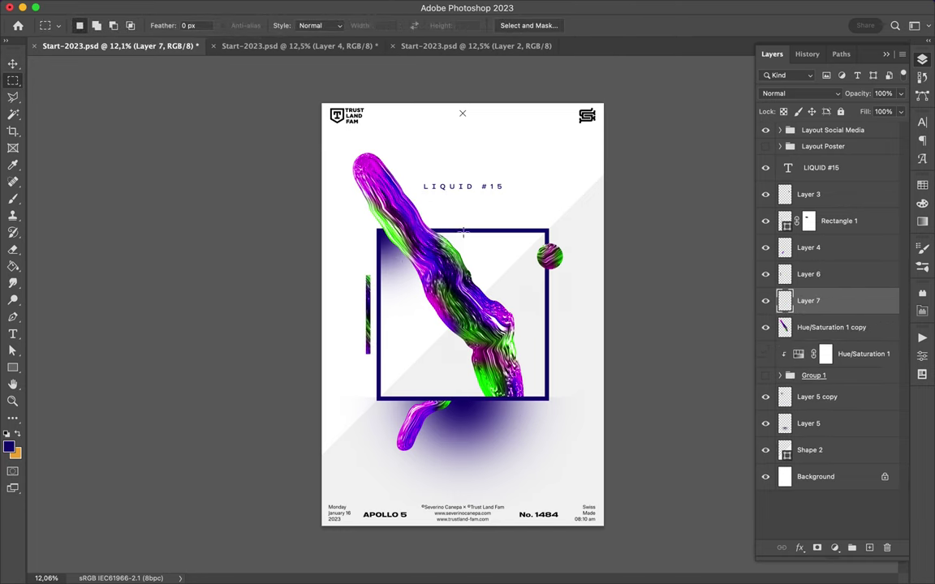
{"action": "key", "text": "v"}
{"action": "mouse_move", "coordinate": [381, 211]}
{"action": "left_mouse_down"}
{"action": "mouse_move", "coordinate": [522, 152]}
{"action": "mouse_move", "coordinate": [528, 458]}
{"action": "mouse_move", "coordinate": [517, 471]}
{"action": "left_mouse_up"}
{"action": "left_click", "coordinate": [489, 189]}
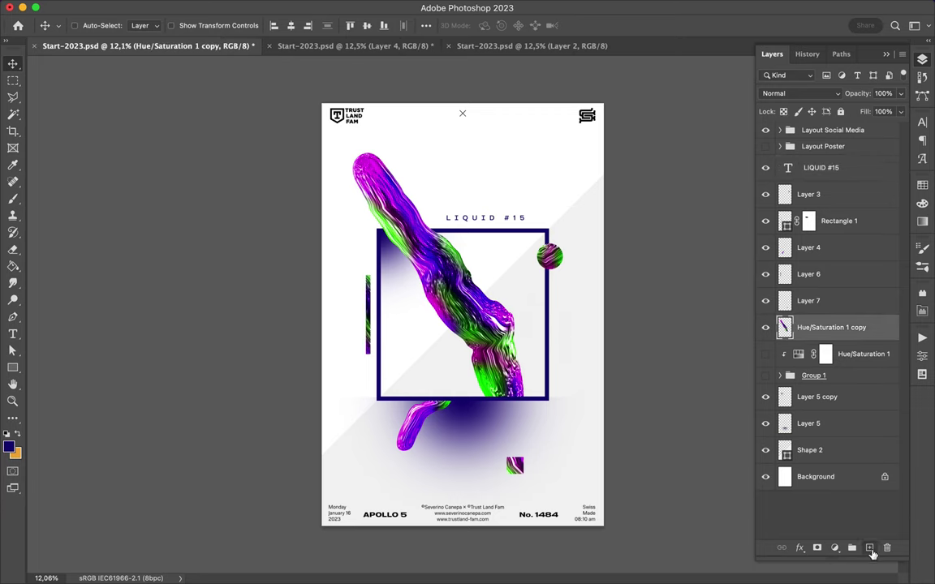
Apply a Gaussian Blur to the duplicated swirl on Layer 8.
{"action": "left_click", "coordinate": [301, 8]}
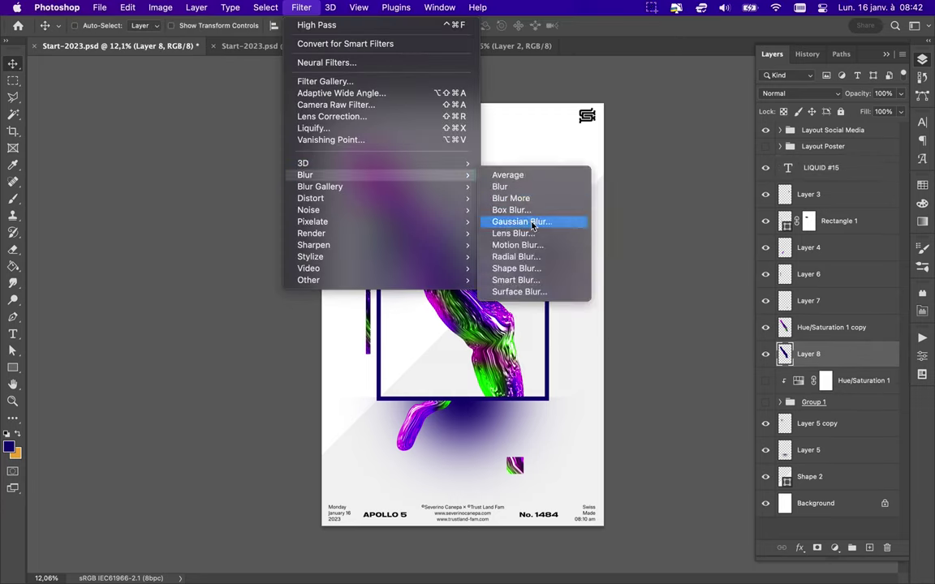
{"action": "left_click", "coordinate": [524, 215]}
{"action": "left_click", "coordinate": [850, 92]}
Warp the blurred shadow, pulling its corners and middle into a trailing shape.
{"action": "key", "text": "ctrl+t"}
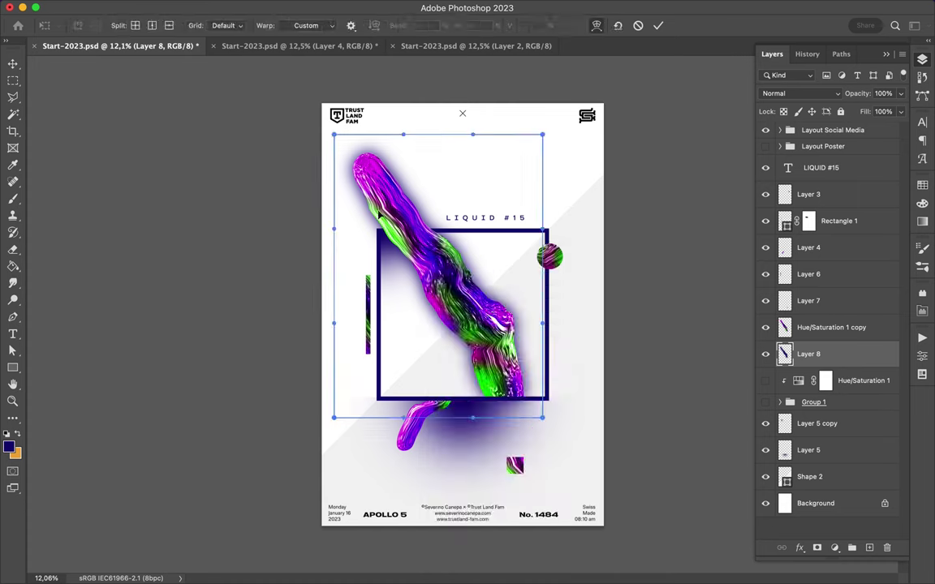
{"action": "left_click_drag", "start_coordinate": [490, 286], "coordinate": [482, 344]}
{"action": "left_click_drag", "start_coordinate": [333, 147], "coordinate": [315, 172]}
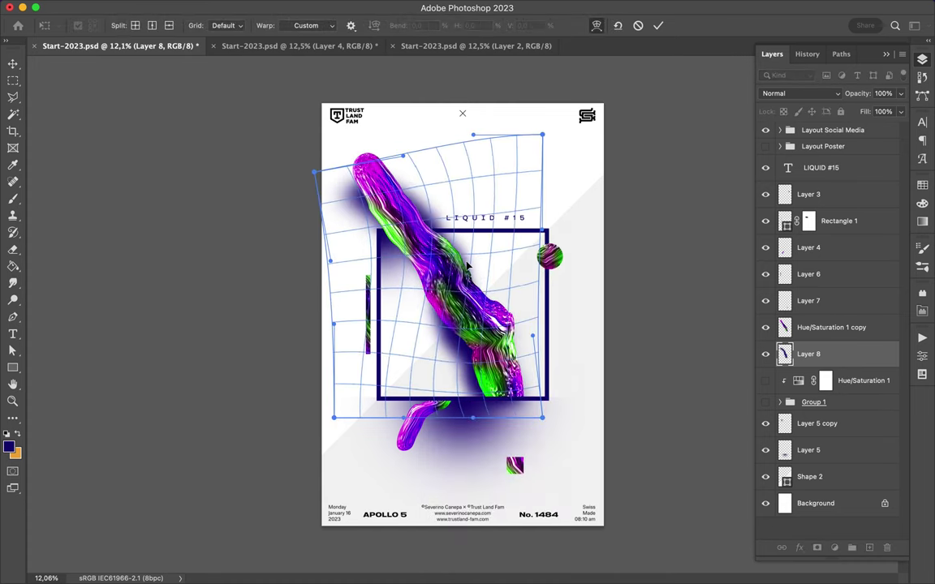
{"action": "left_click_drag", "start_coordinate": [542, 417], "coordinate": [524, 420]}
{"action": "left_click_drag", "start_coordinate": [391, 375], "coordinate": [448, 357]}
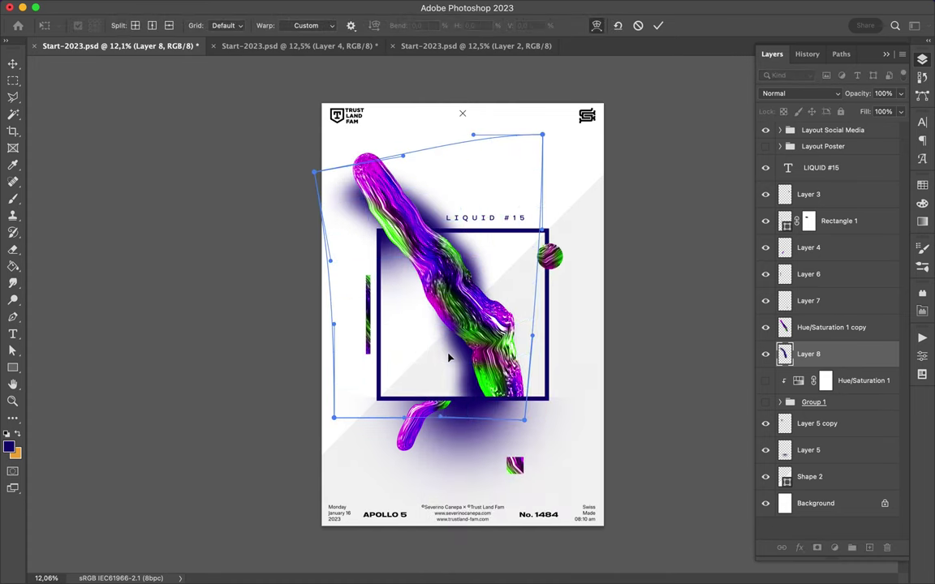
{"action": "key", "text": "Return"}
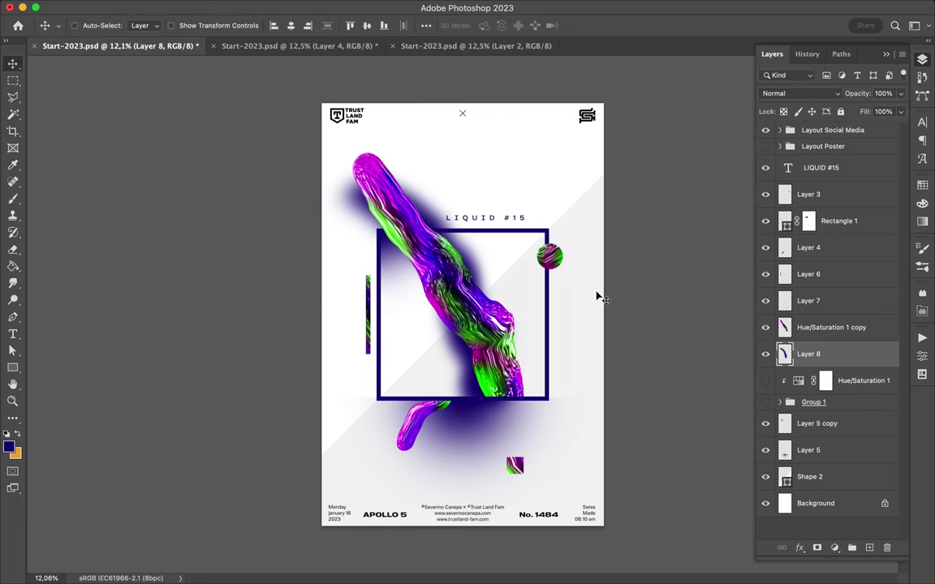
Warp the shadow again to curve its left edge outward.
{"action": "key", "text": "ctrl+t"}
{"action": "right_click", "coordinate": [399, 241]}
{"action": "left_click_drag", "start_coordinate": [375, 209], "coordinate": [347, 171]}
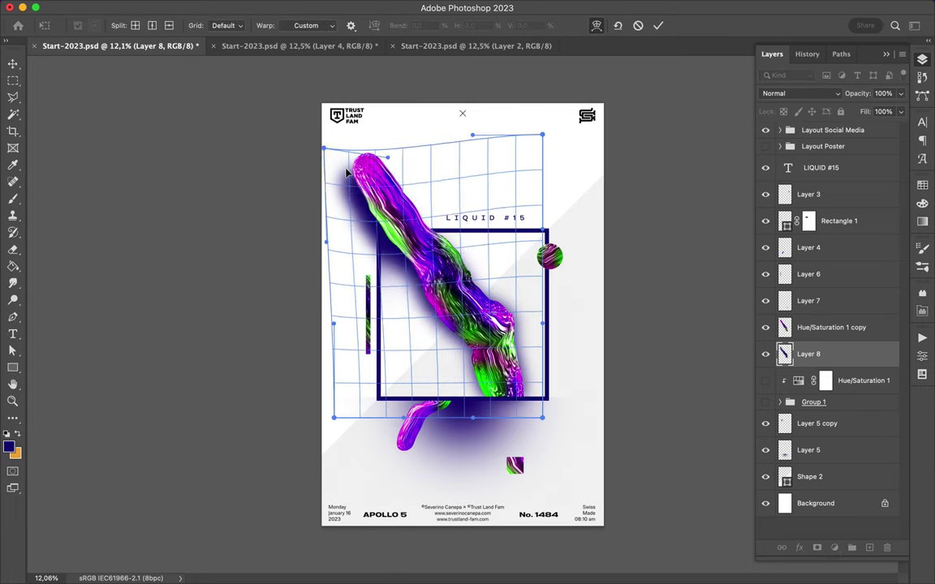
{"action": "key", "text": "Return"}
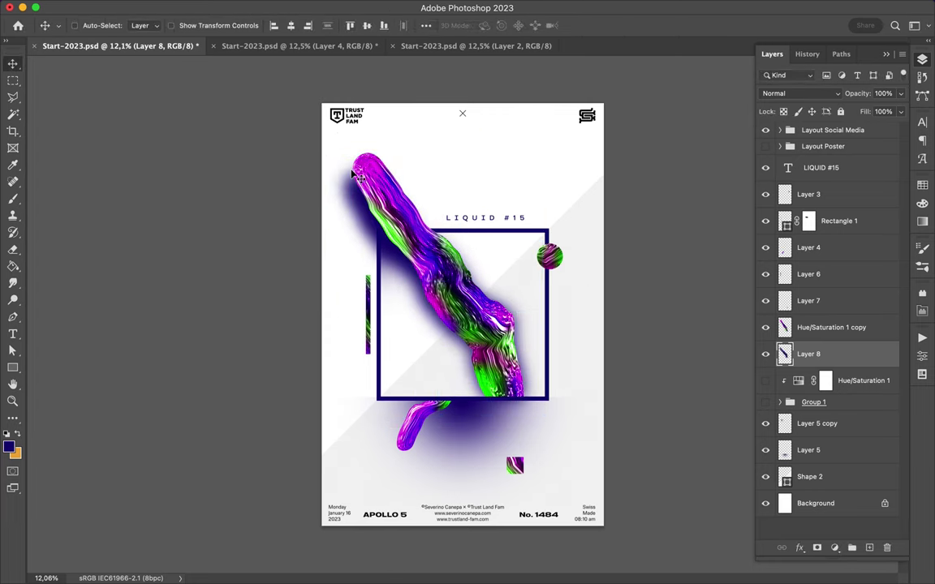
{"action": "key", "text": "ctrl+0"}
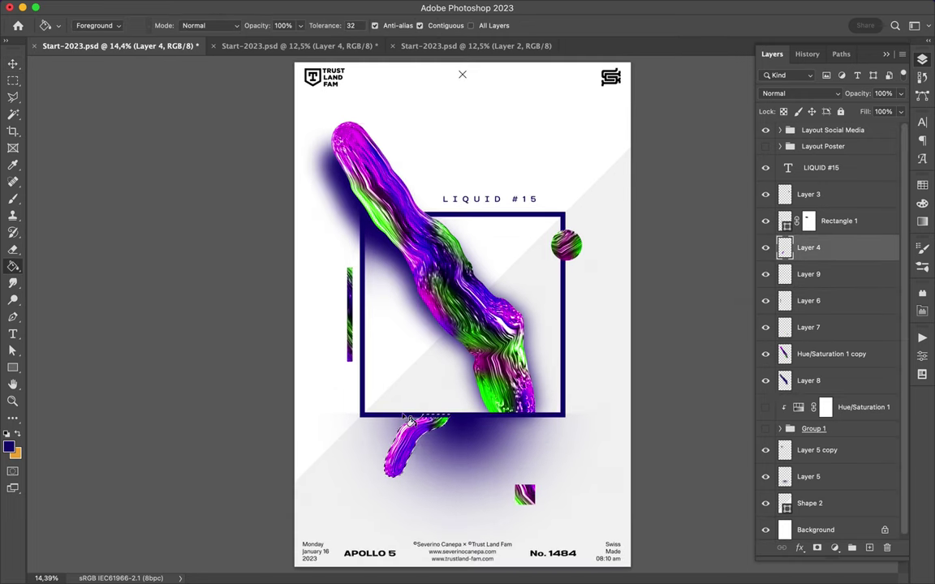
Nudge the small lower swirl piece right and select Layer 9.
{"action": "left_click_drag", "start_coordinate": [376, 439], "coordinate": [405, 438]}
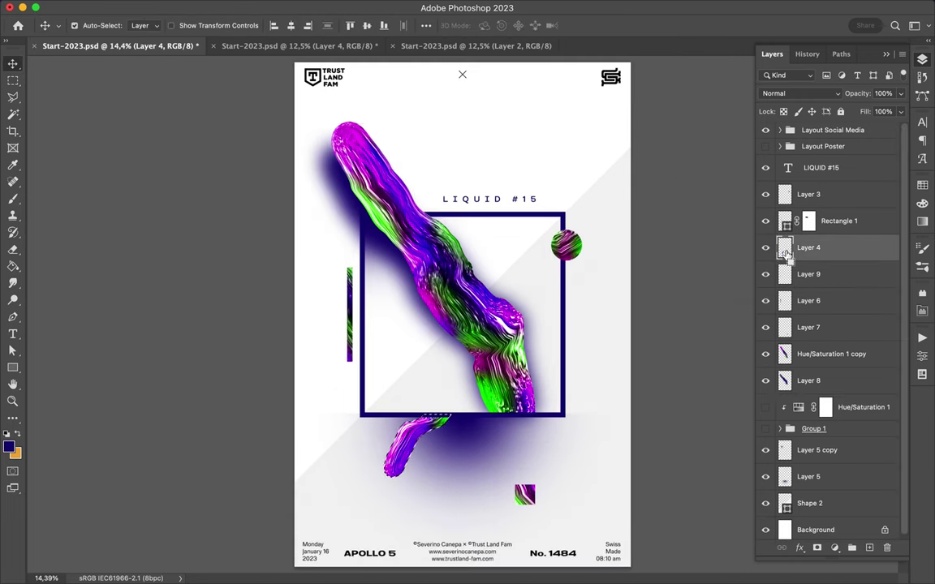
{"action": "left_click", "coordinate": [808, 273]}
{"action": "key", "text": "g"}
{"action": "key", "text": "v"}
Blur Layer 9 with a 185.4-pixel Gaussian Blur and marquee the lower square area.
{"action": "left_click", "coordinate": [301, 7]}
{"action": "left_click", "coordinate": [522, 221]}
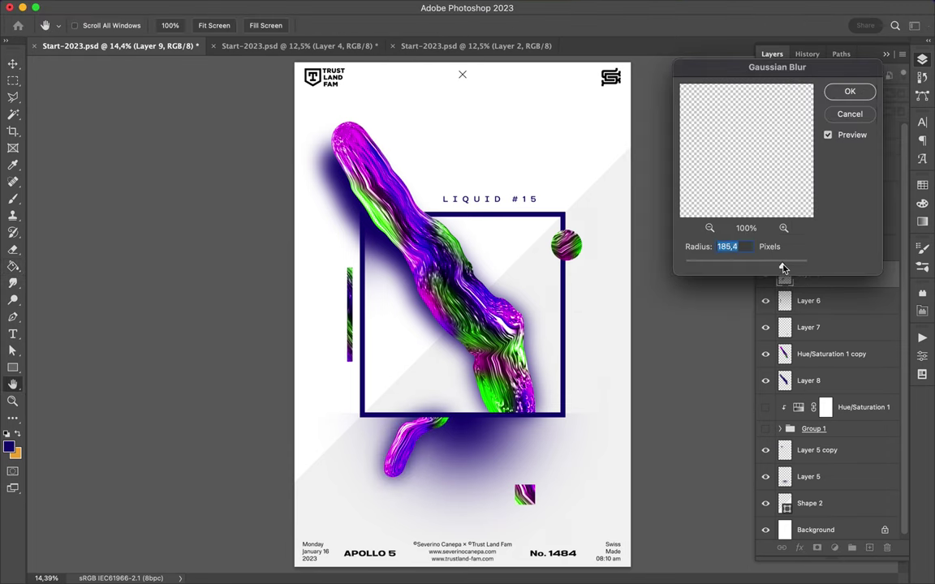
{"action": "left_click", "coordinate": [779, 82]}
{"action": "right_click", "coordinate": [803, 275]}
{"action": "left_click", "coordinate": [754, 492]}
{"action": "key", "text": "m"}
{"action": "left_click_drag", "start_coordinate": [386, 359], "coordinate": [519, 416]}
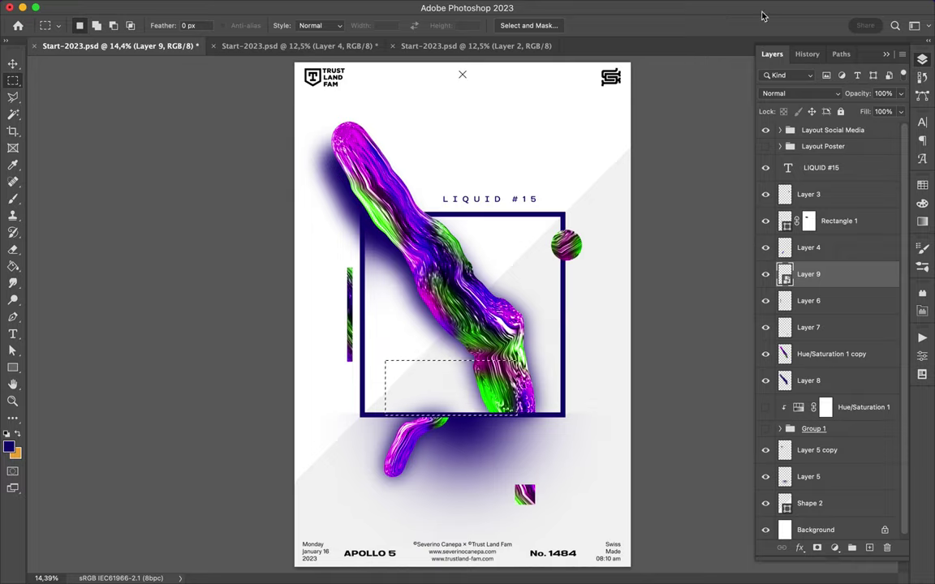